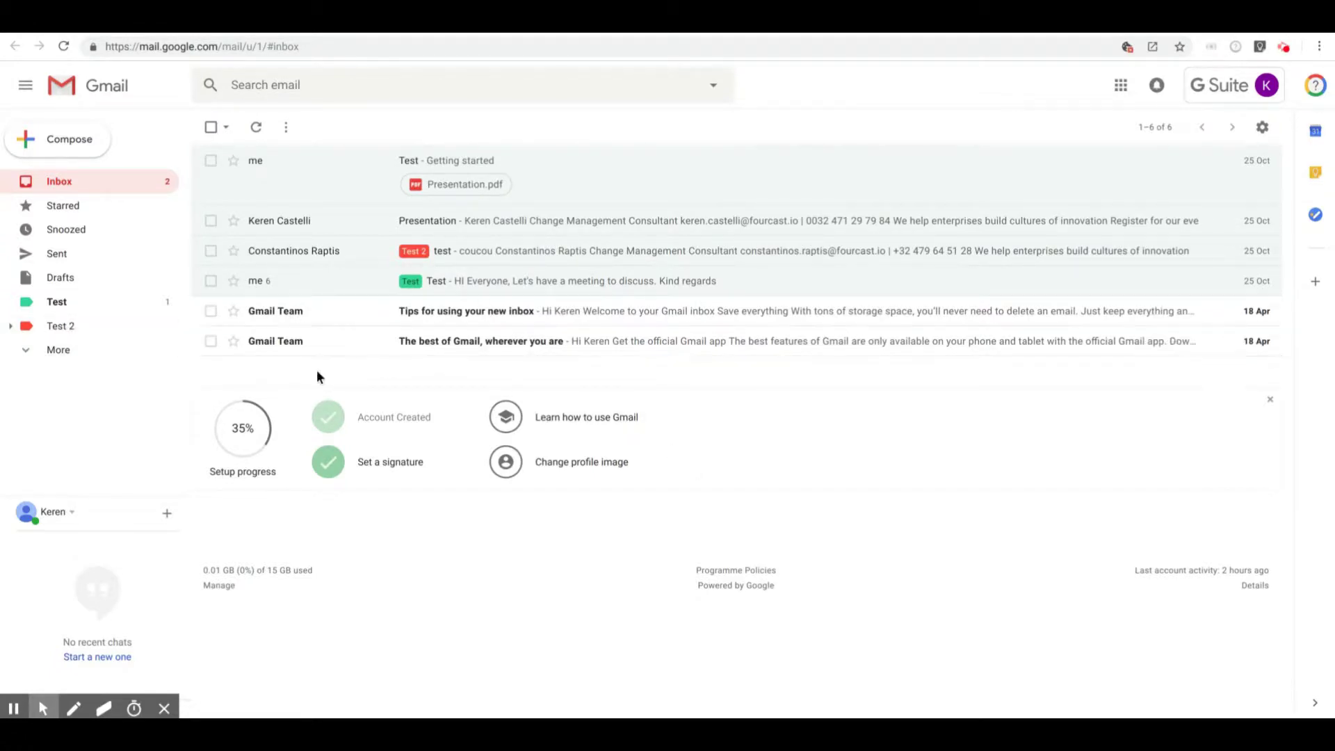
Create a new mail label named "To Do"
left_click(41, 351)
scroll(43, 358, "down", 2)
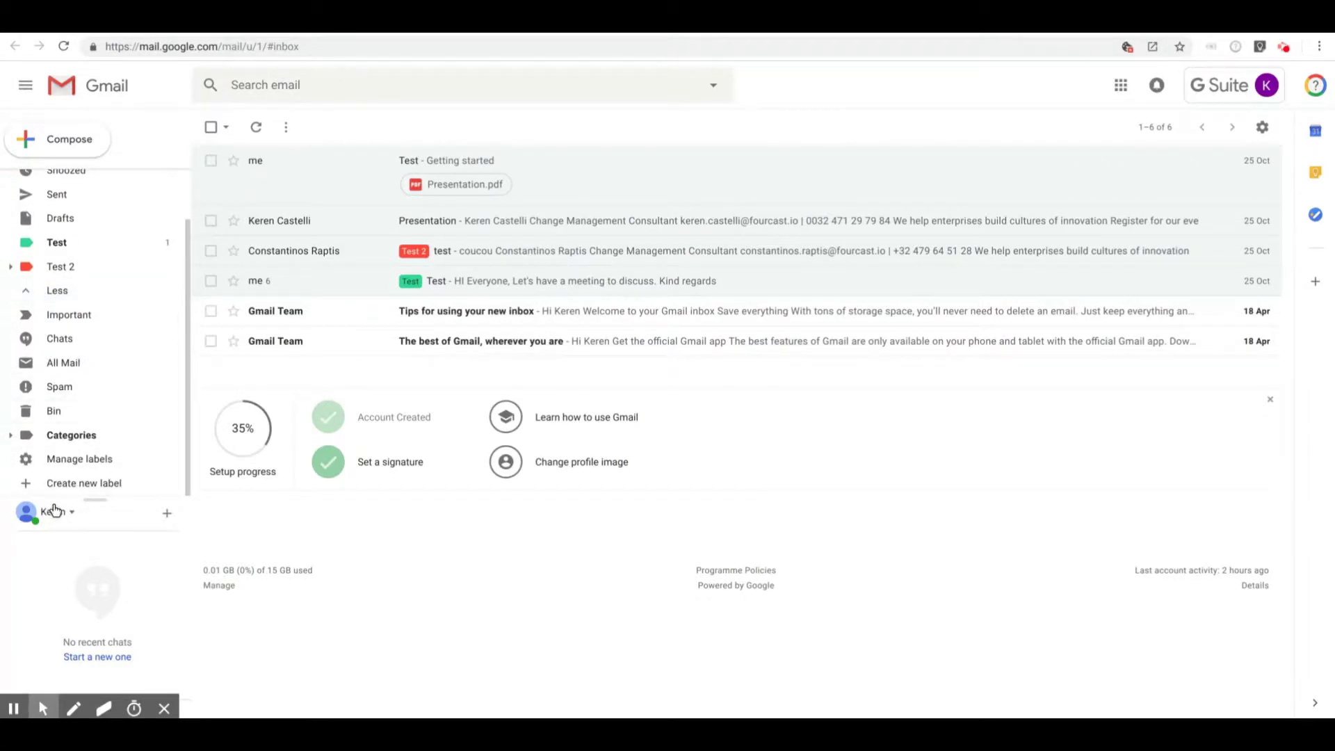
left_click(77, 483)
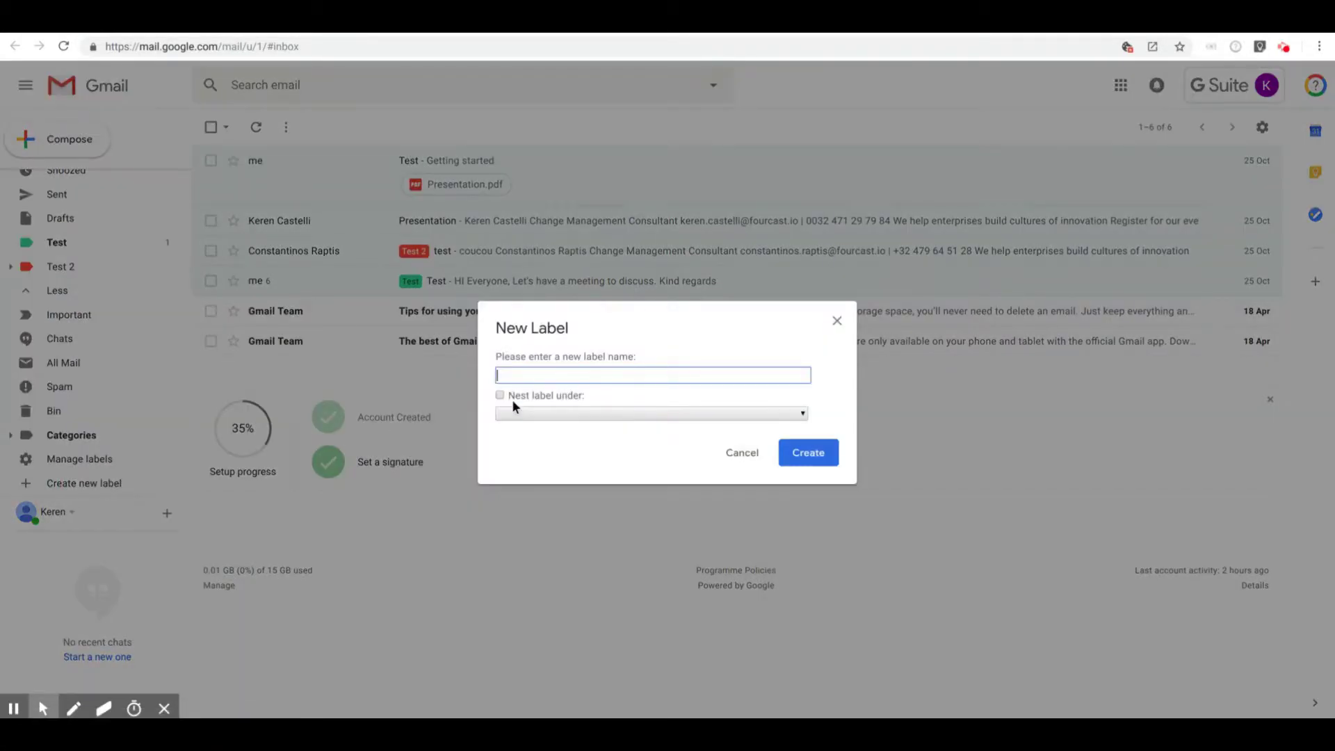
type("To DO")
key("BackSpace")
type("o")
left_click(809, 452)
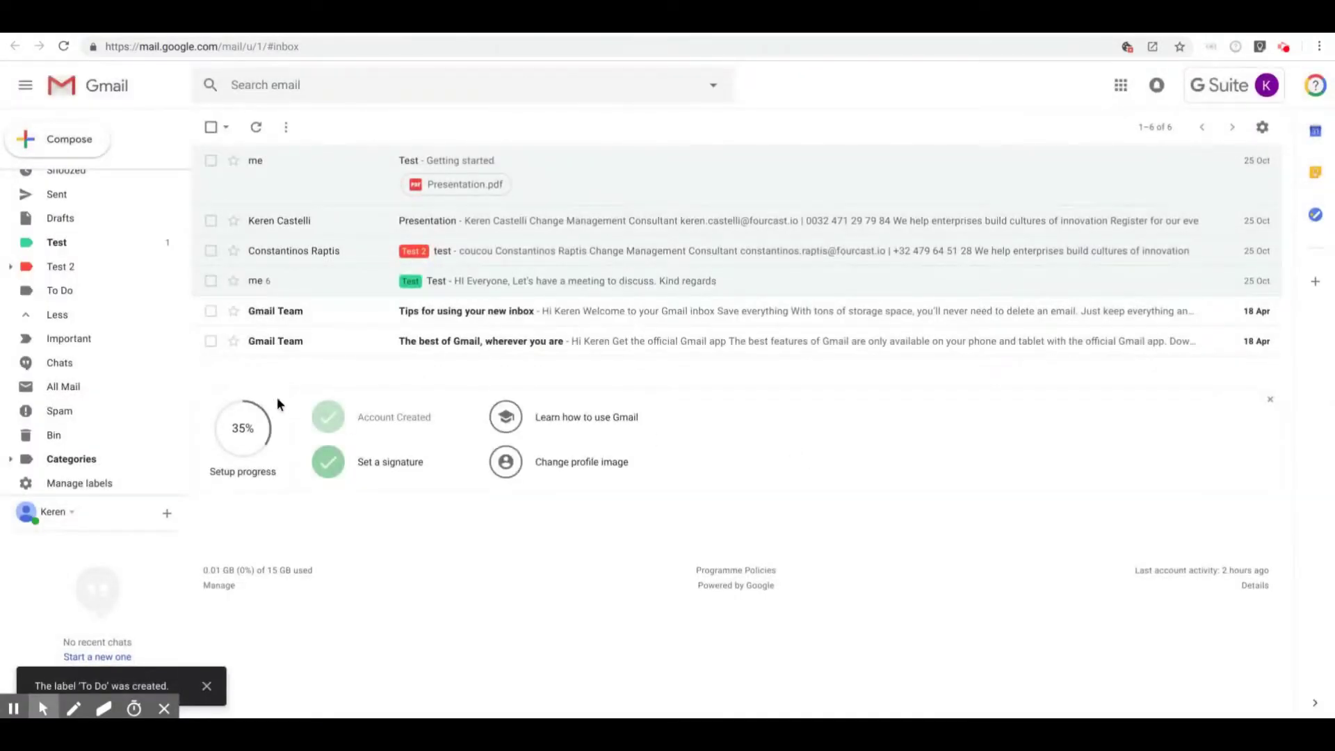
Create another mail label named "Follow up"
scroll(87, 473, "down", 1)
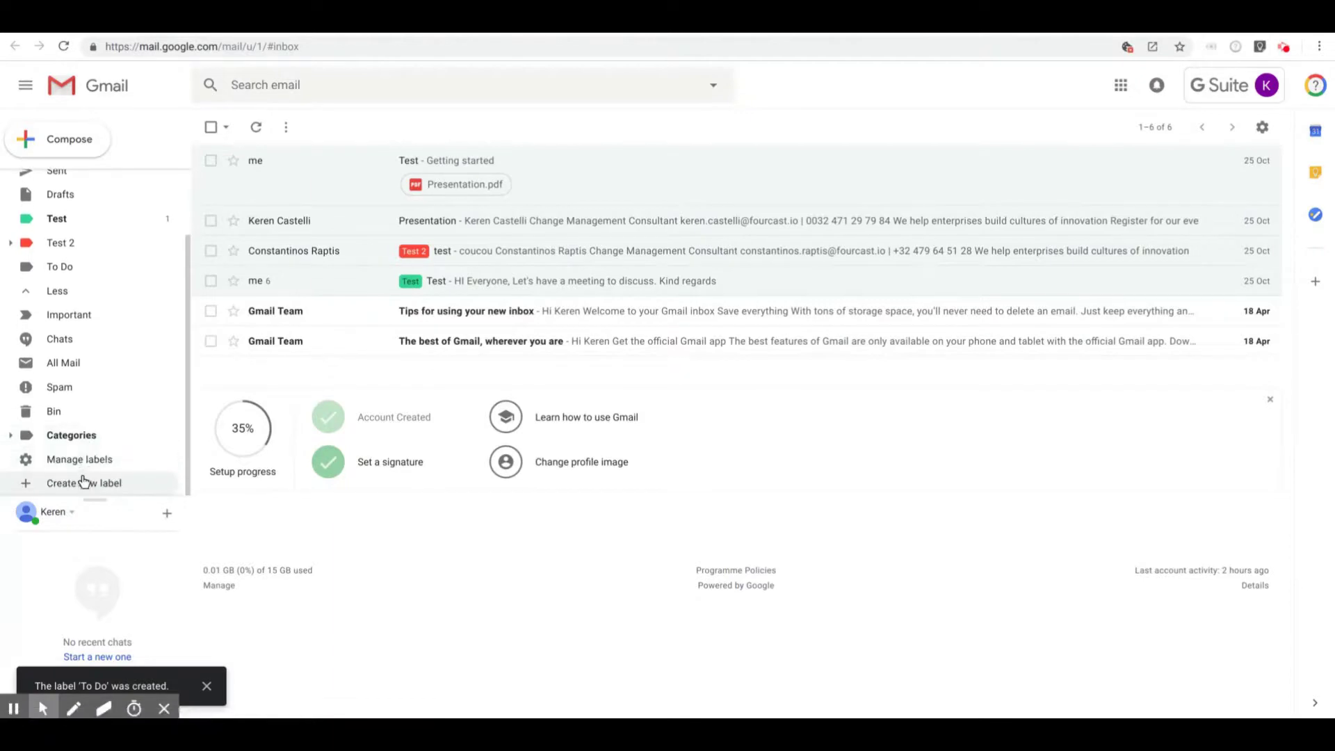
left_click(83, 481)
type("Fo")
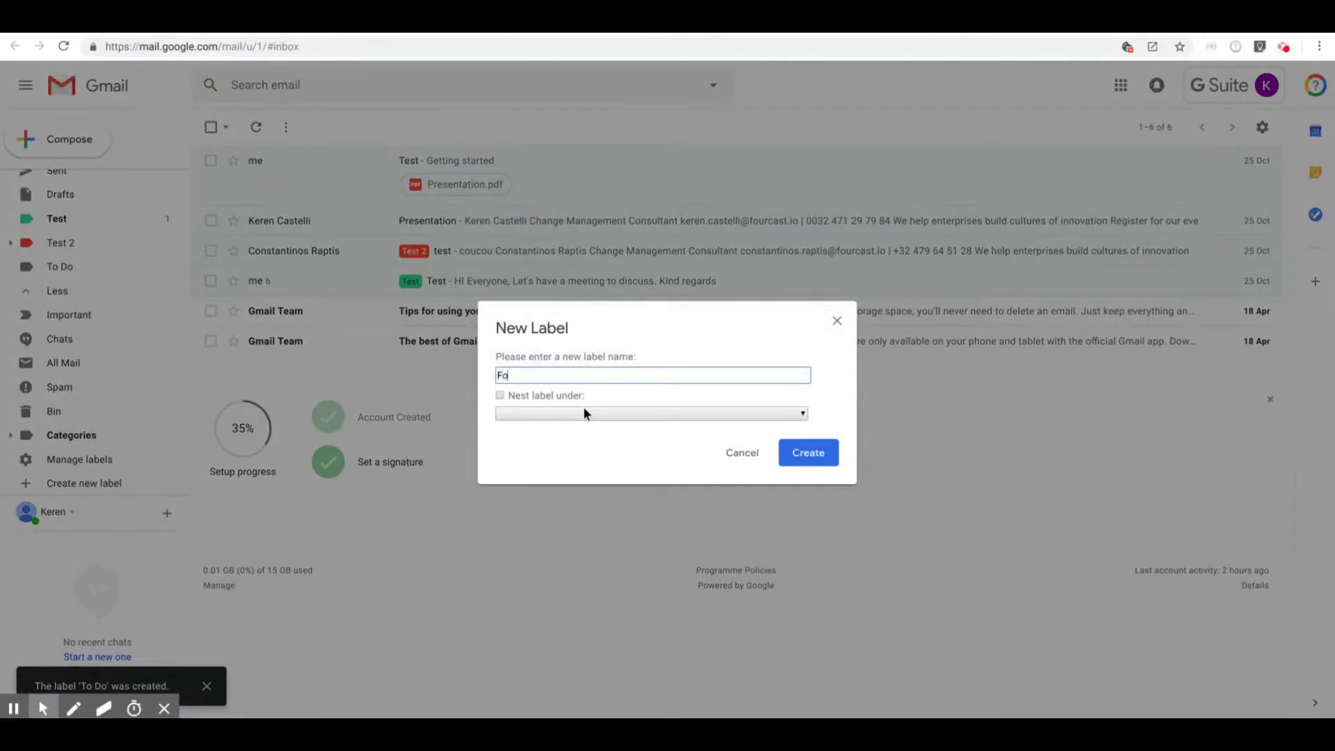
type("llow up")
left_click(813, 455)
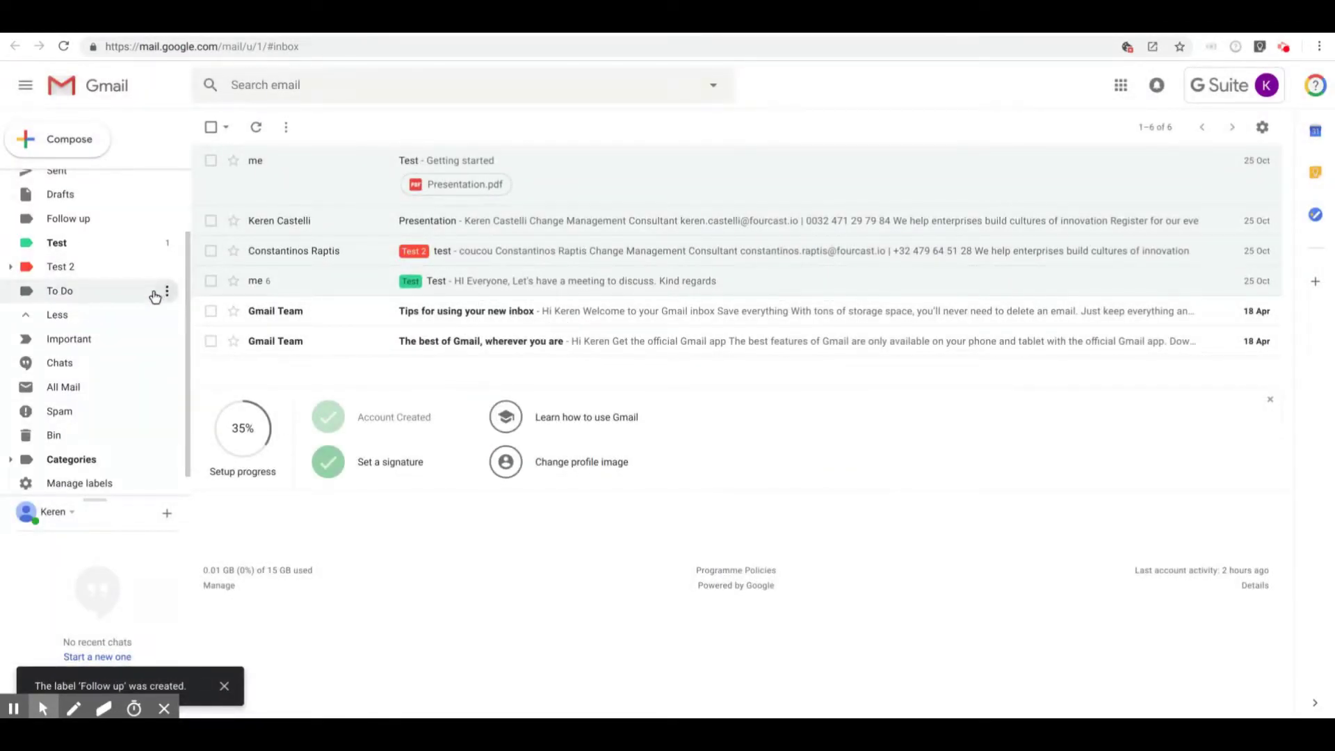
Colour the To Do label blue and the Follow up label yellow, and dismiss the desktop notifications prompt
left_click(167, 291)
mouse_move(209, 315)
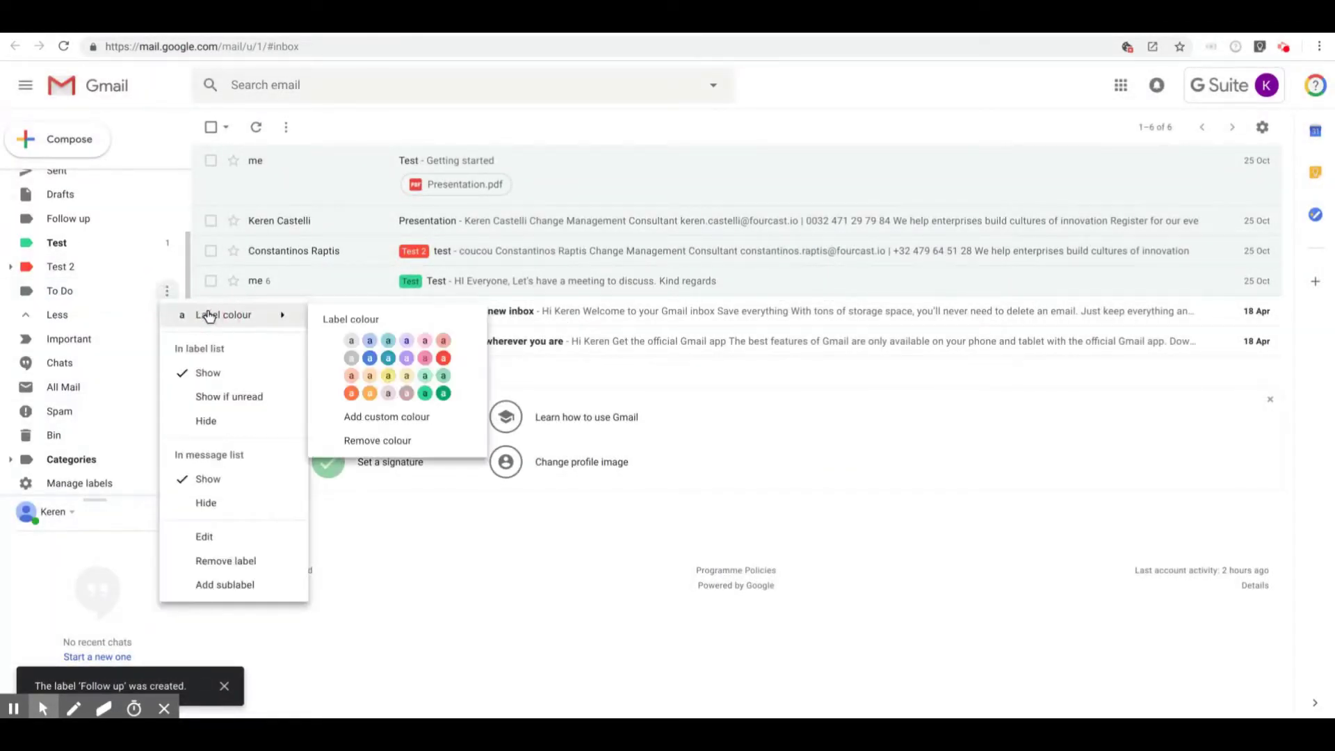
left_click(365, 359)
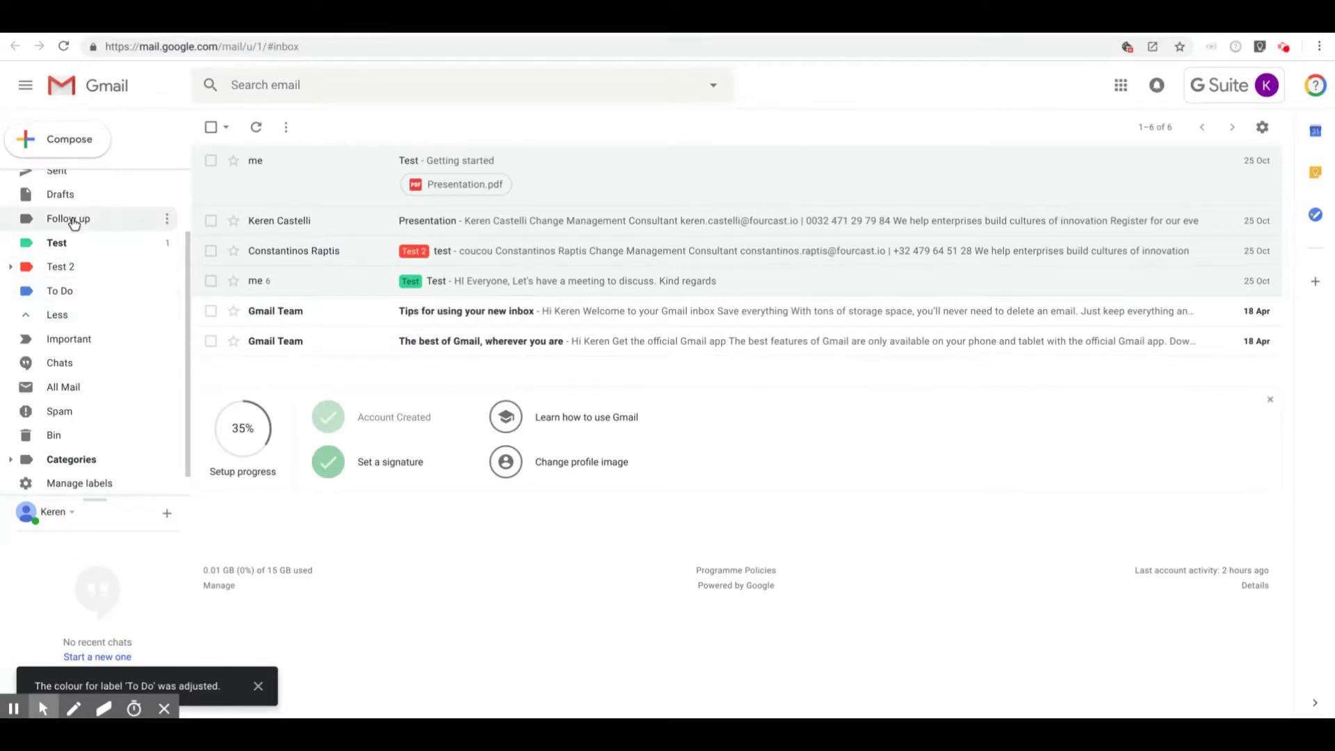
left_click(167, 218)
mouse_move(233, 242)
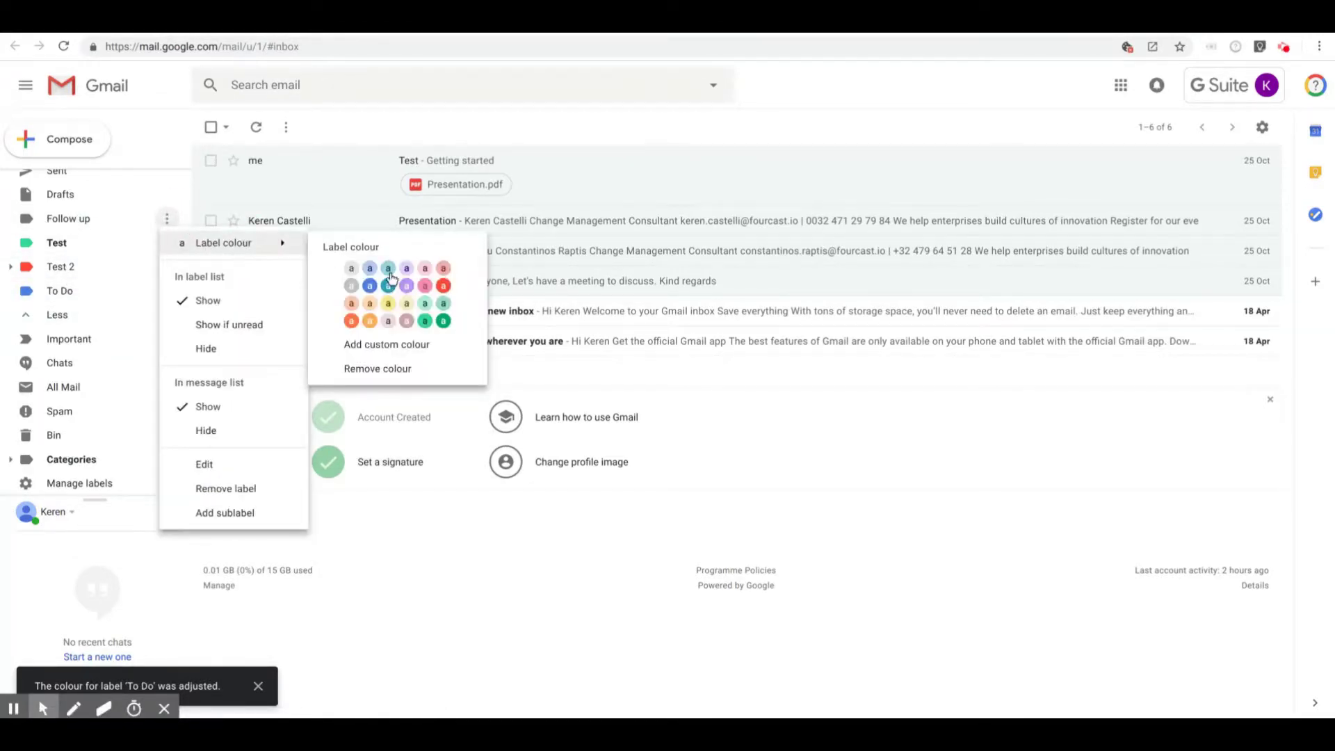
left_click(388, 303)
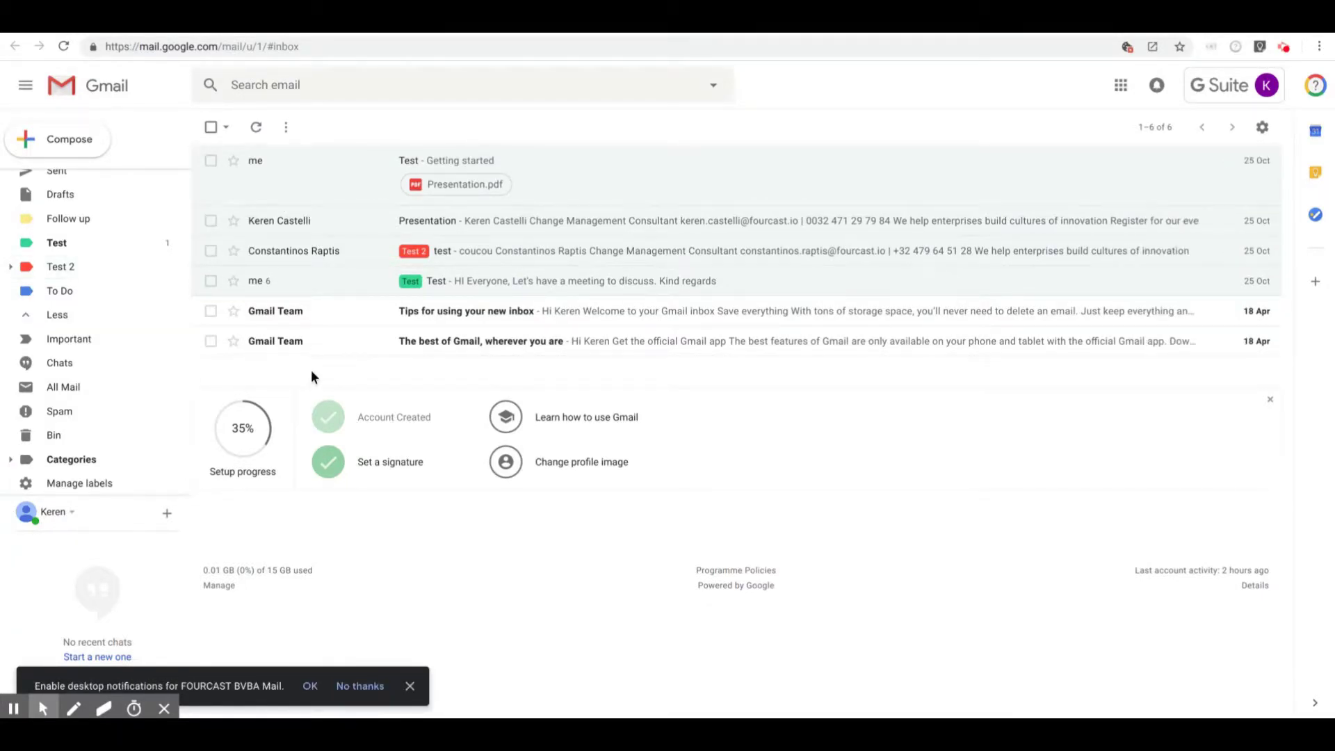
left_click(409, 686)
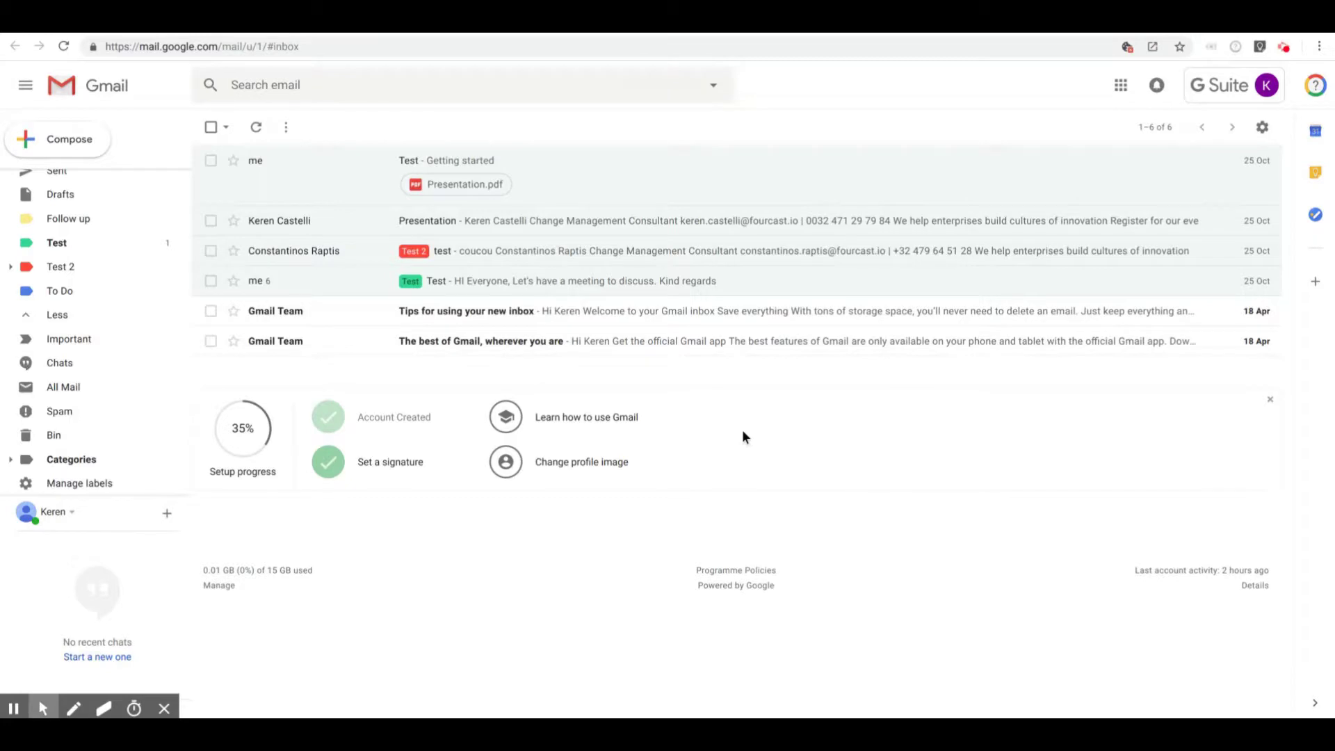
Set the inbox type to Priority Inbox in the mail settings
left_click(1263, 127)
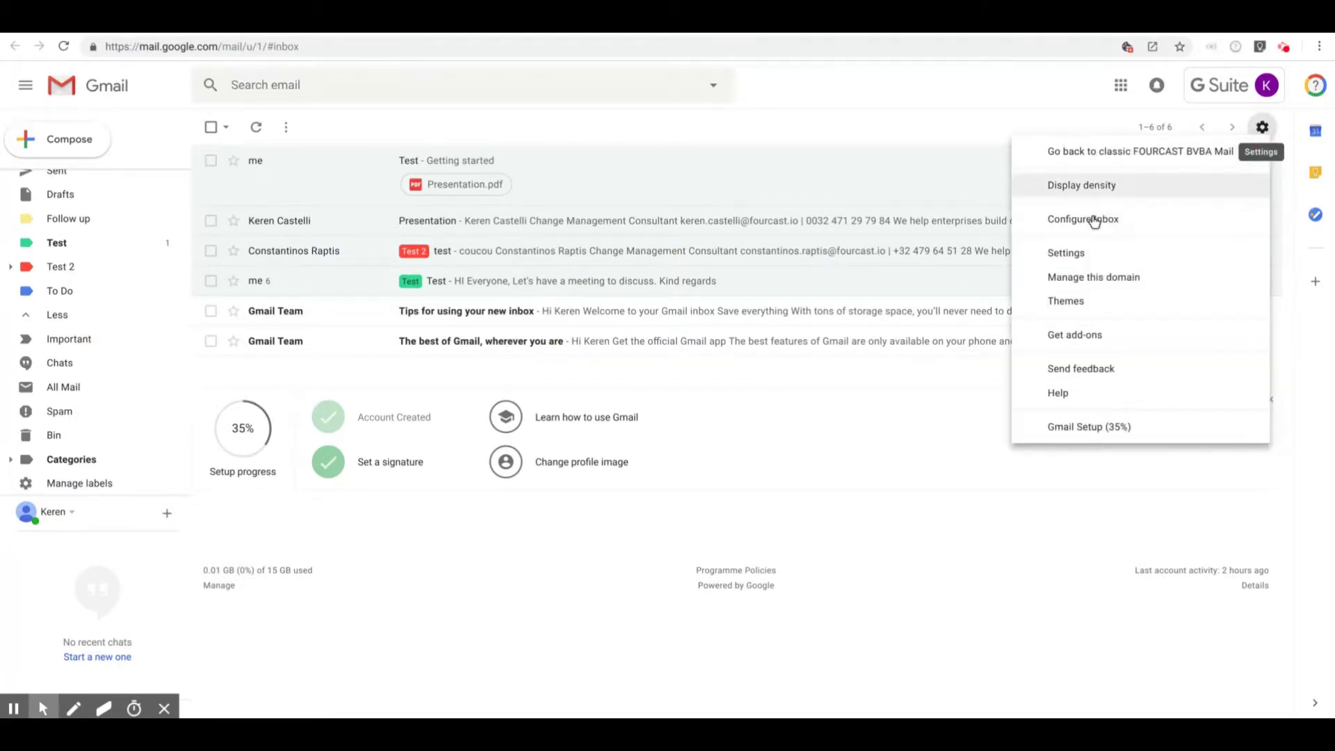
left_click(1082, 253)
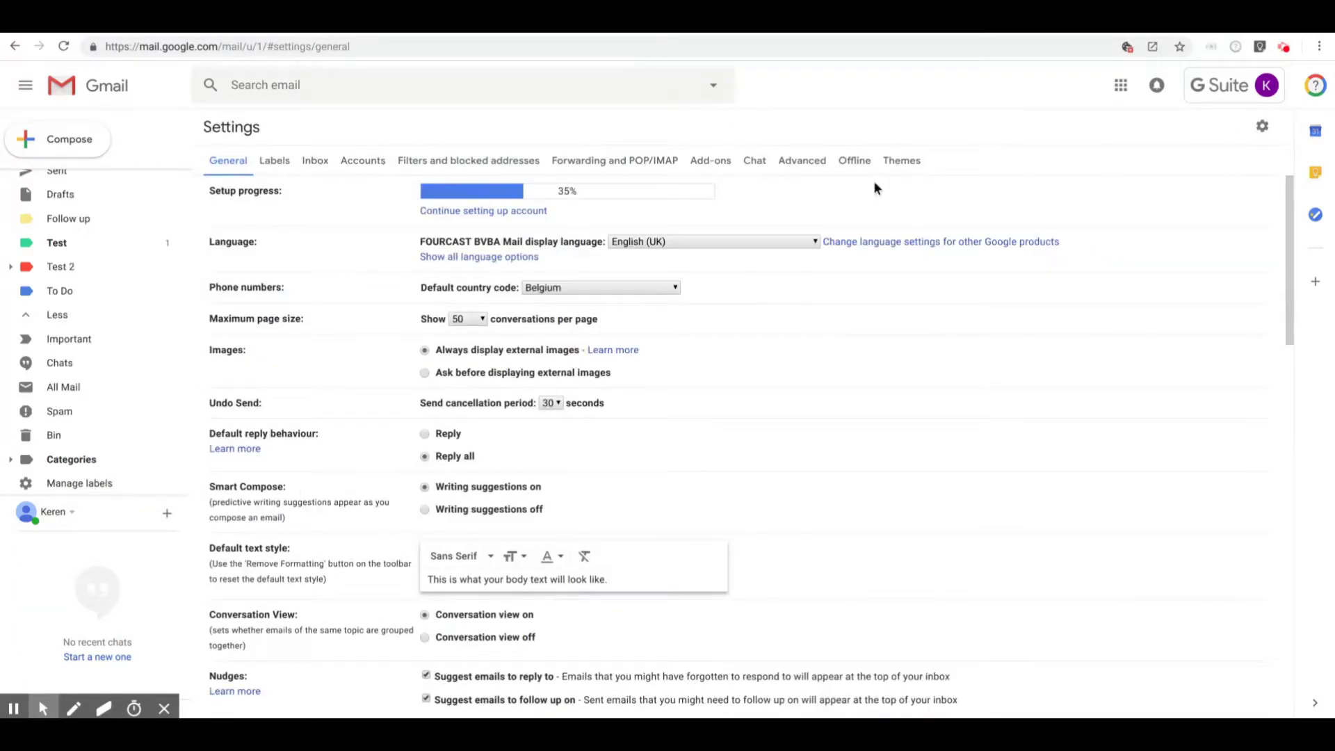
left_click(304, 161)
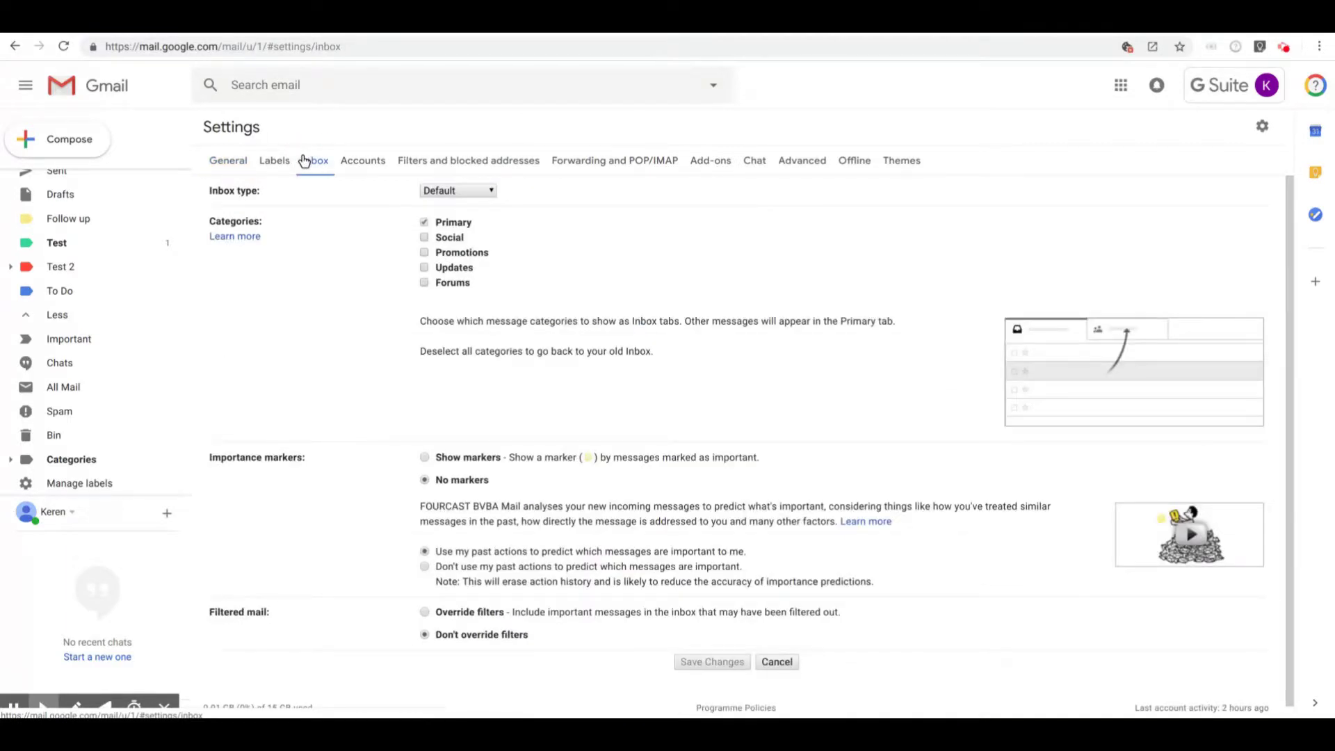
left_click_drag(209, 190, 445, 194)
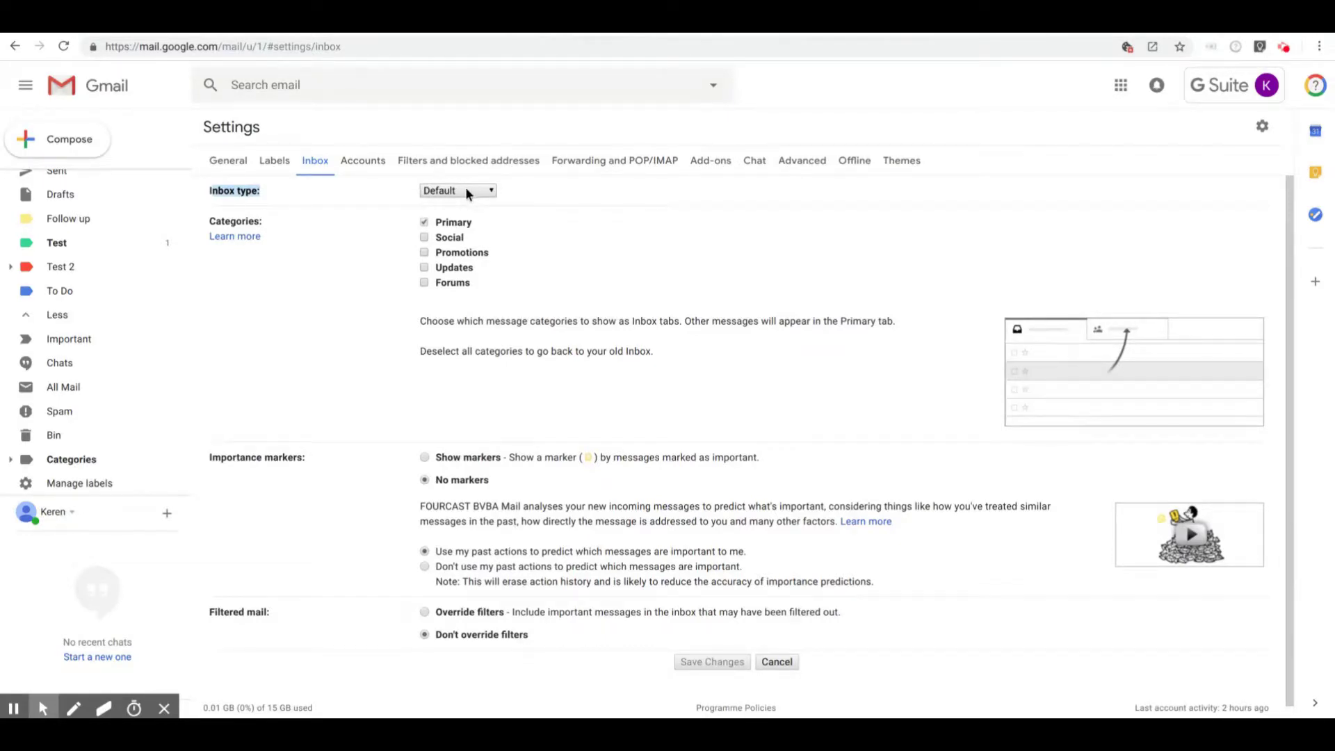
left_click(467, 194)
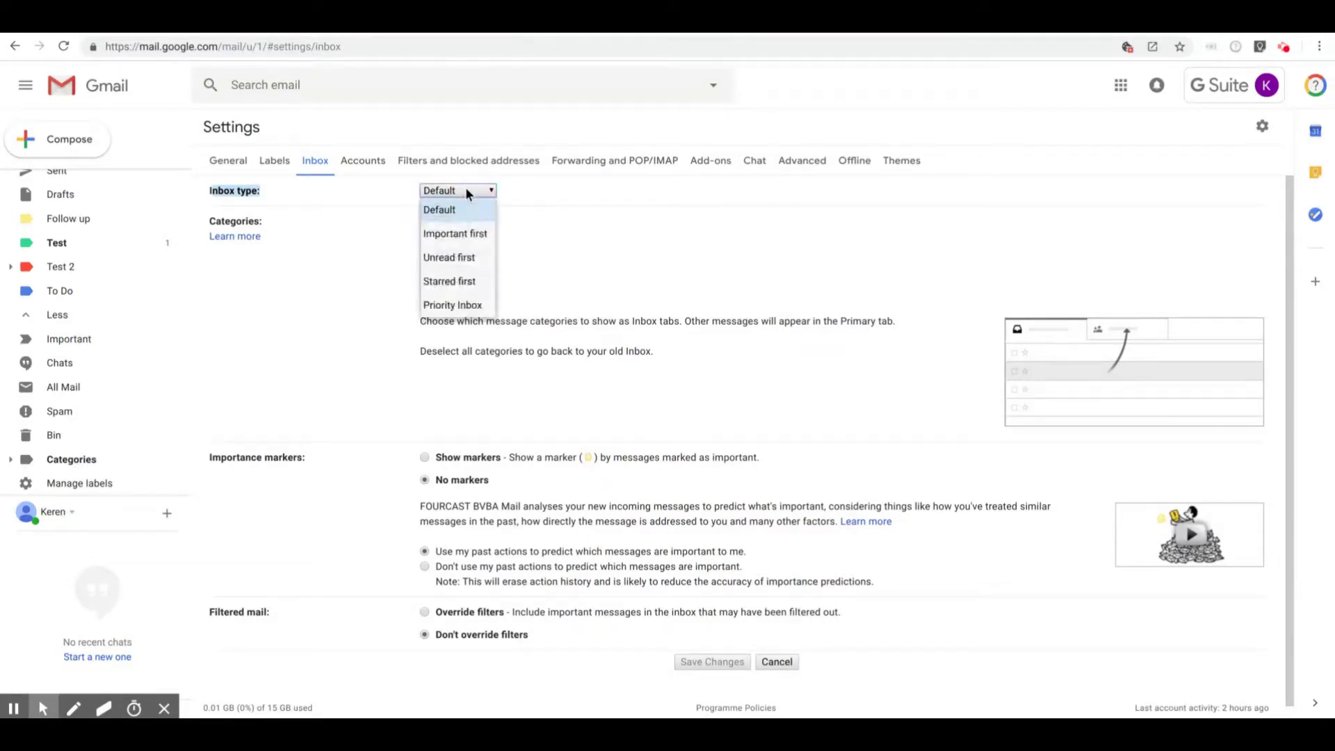
left_click(482, 305)
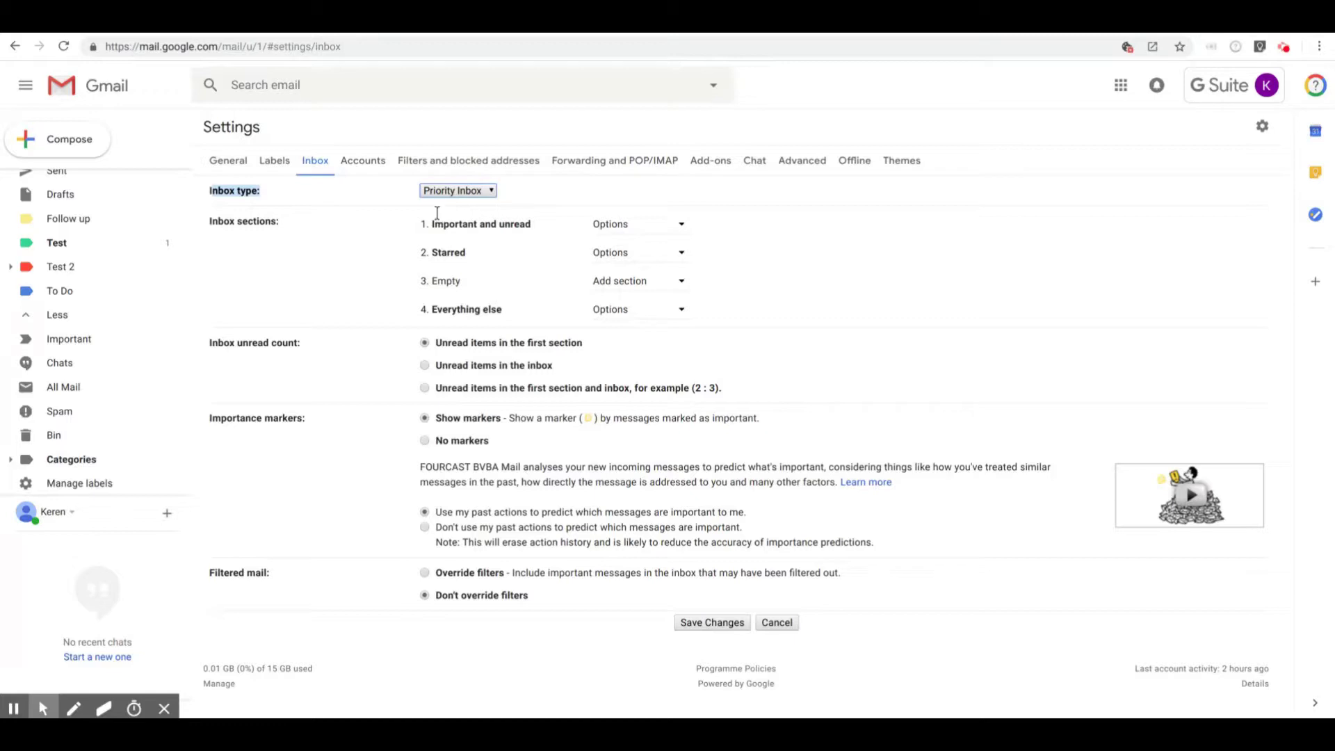
Set the first Priority Inbox section to show Unread messages
left_click_drag(430, 224, 536, 230)
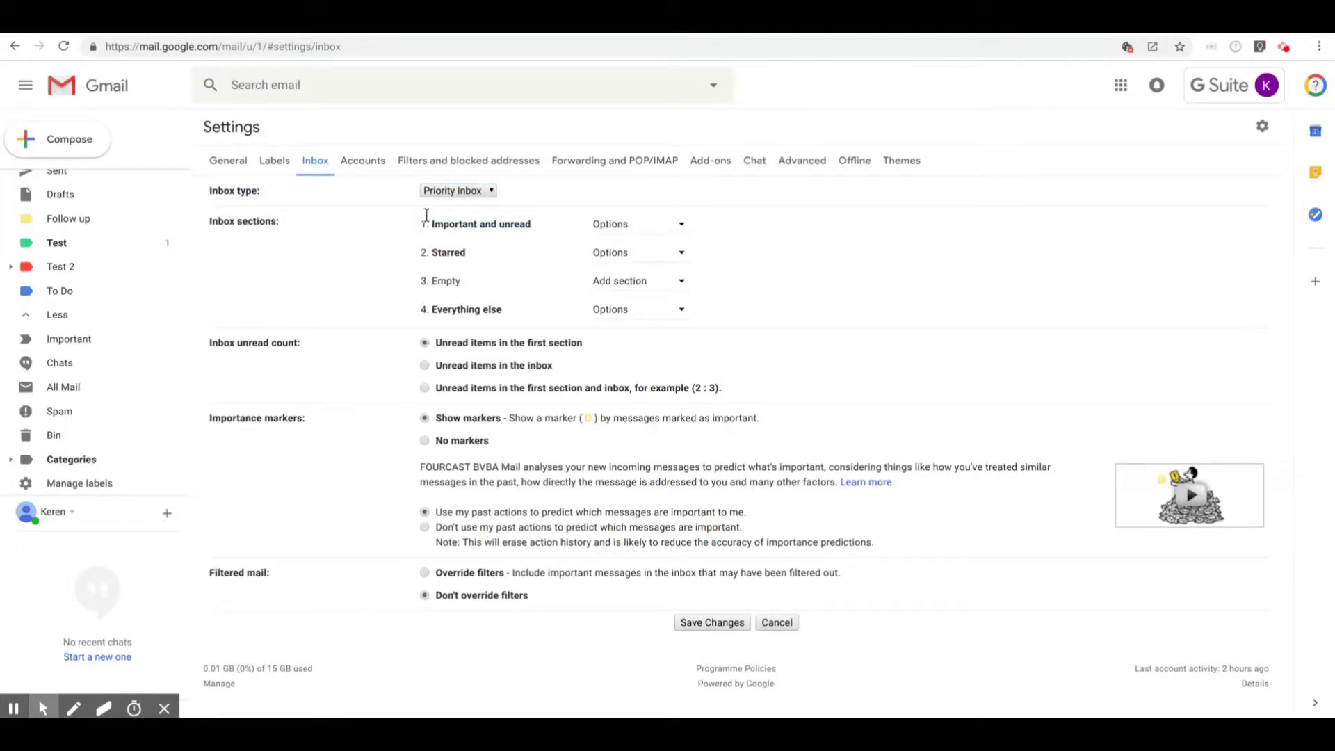
left_click(662, 227)
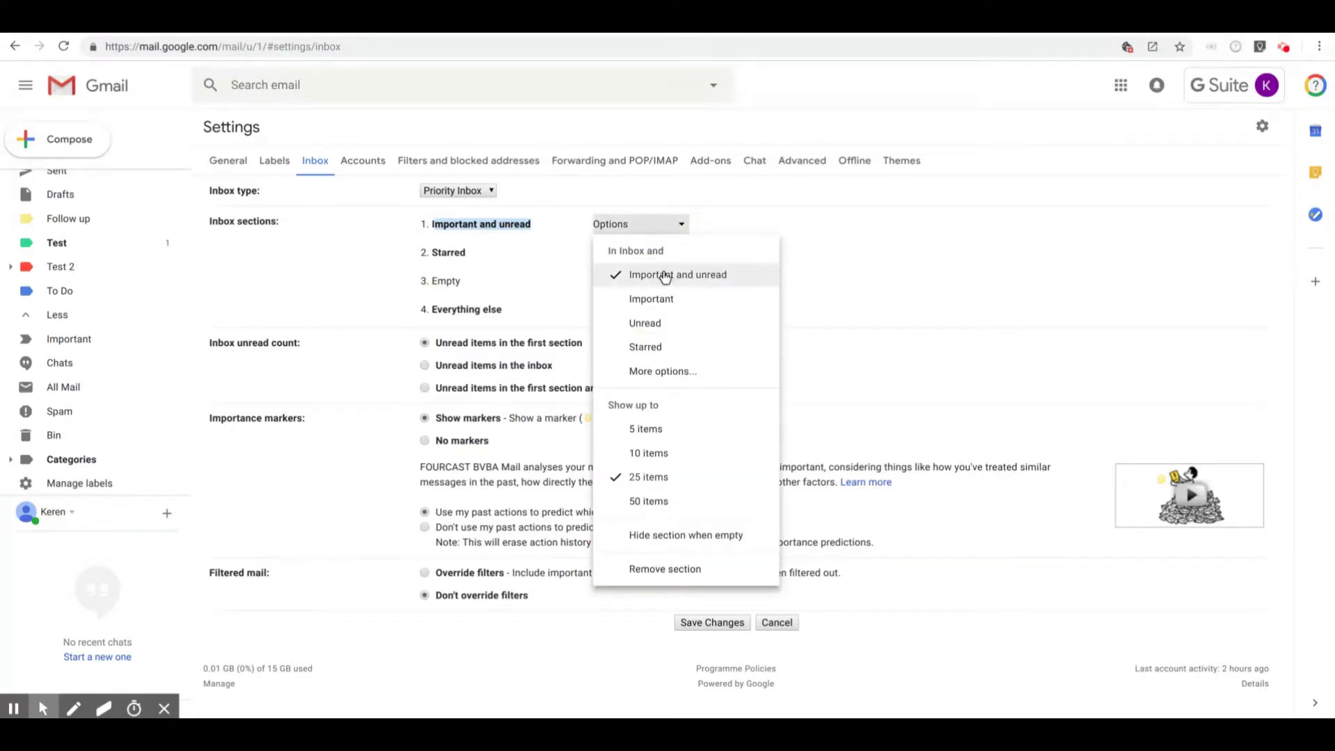
left_click(666, 322)
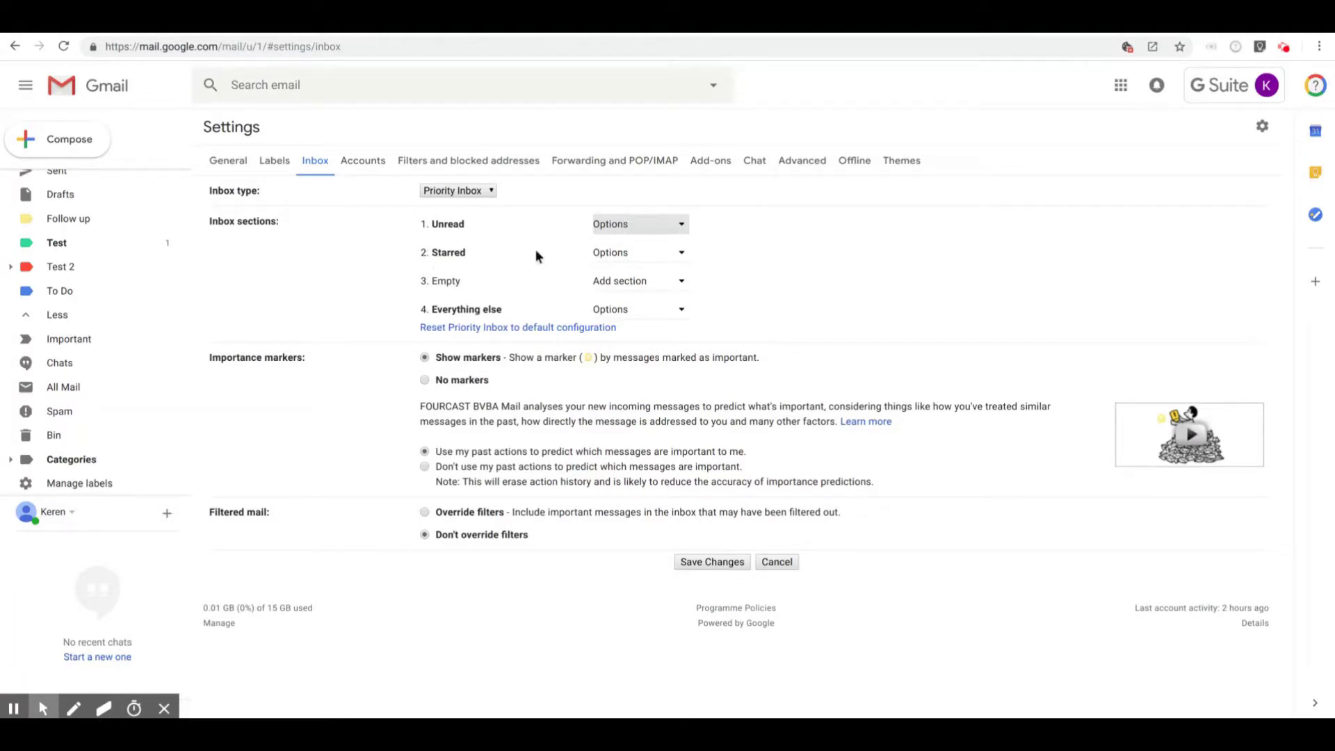
Set the second Priority Inbox section to show all mail from the To Do label
left_click(664, 253)
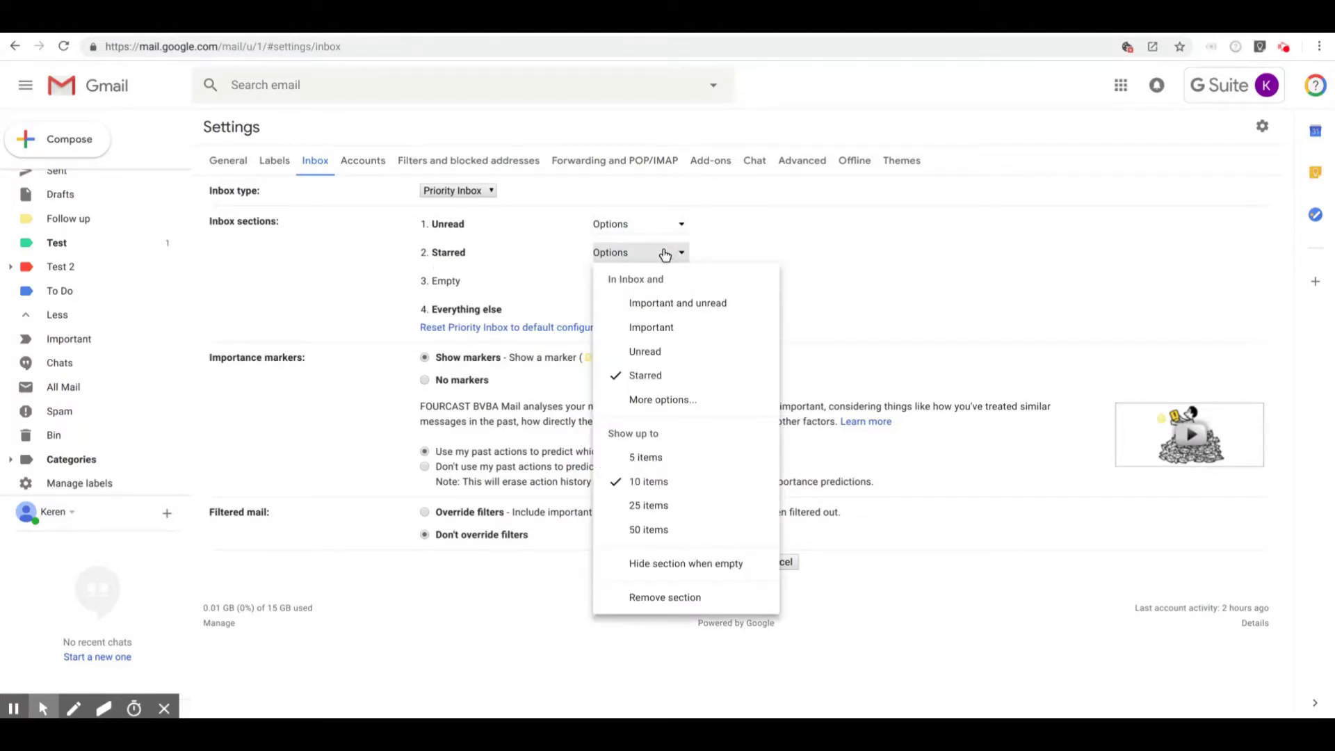
left_click(675, 400)
left_click(666, 424)
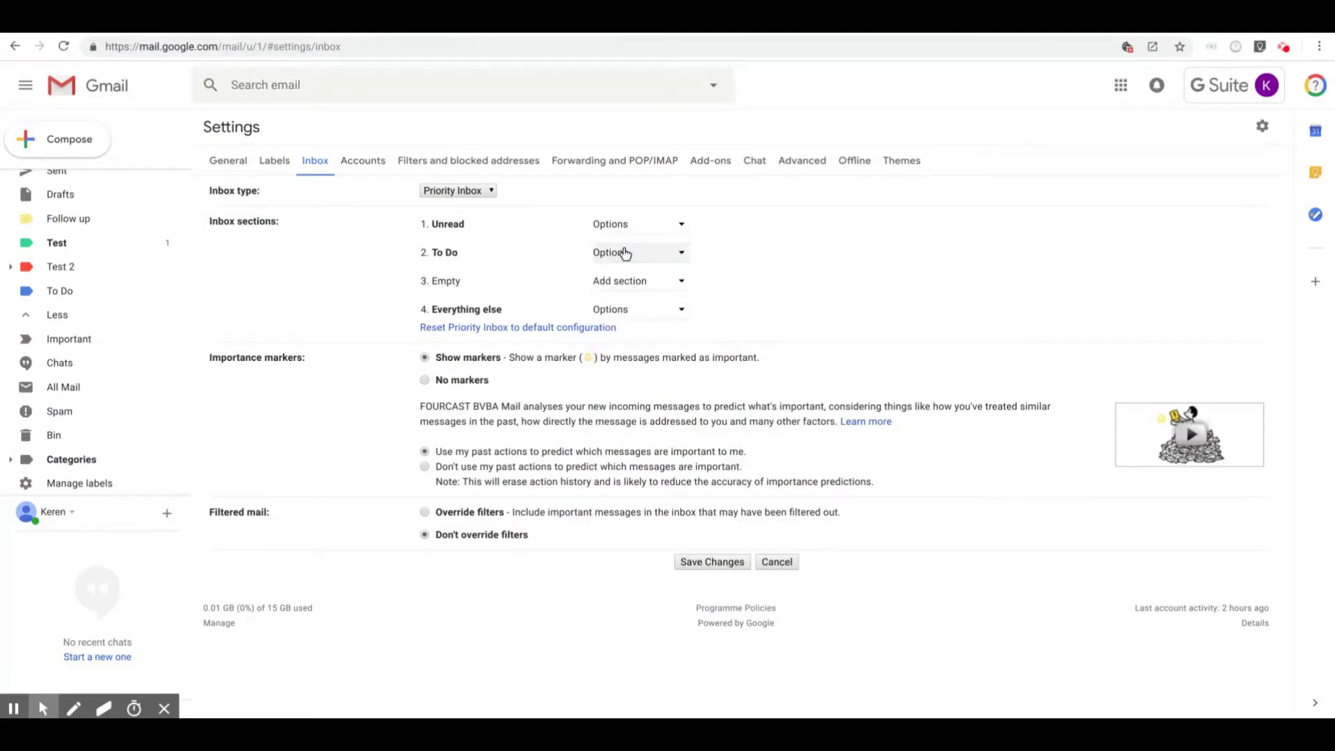
left_click(677, 257)
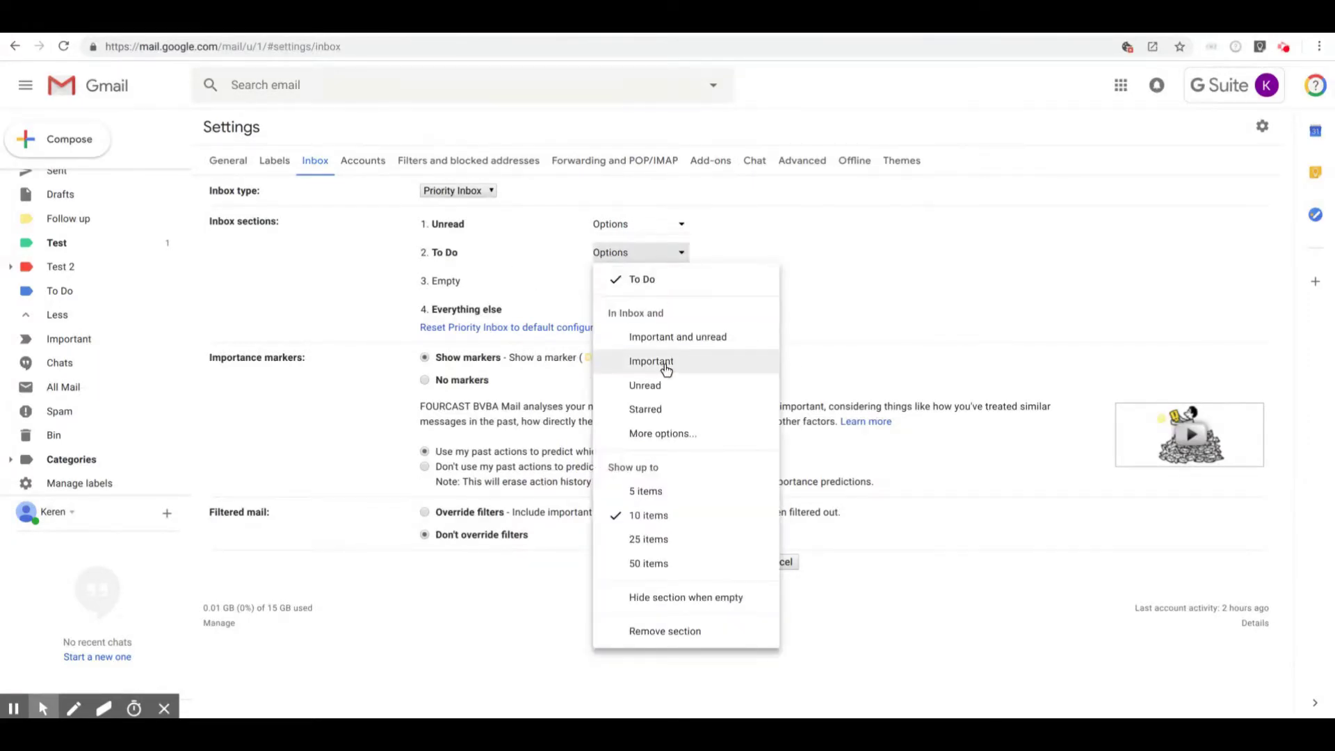
left_click(710, 435)
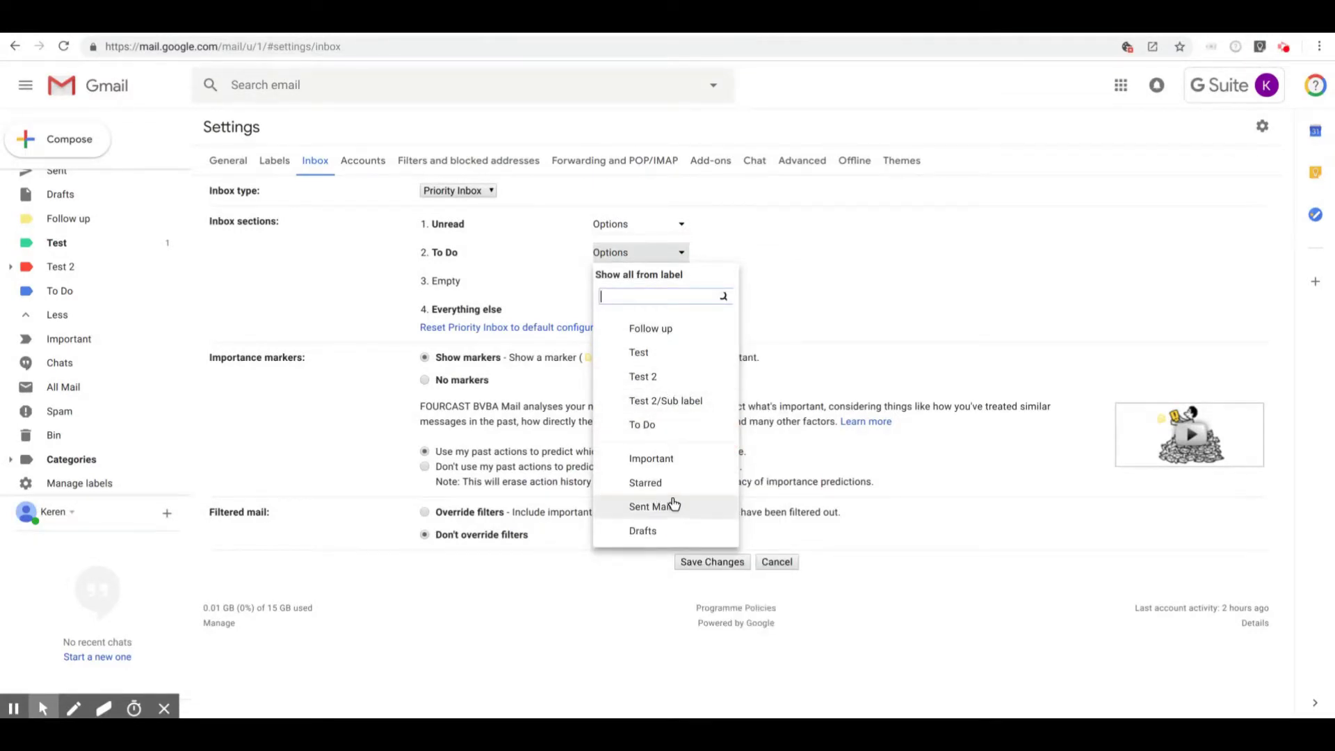
left_click(629, 425)
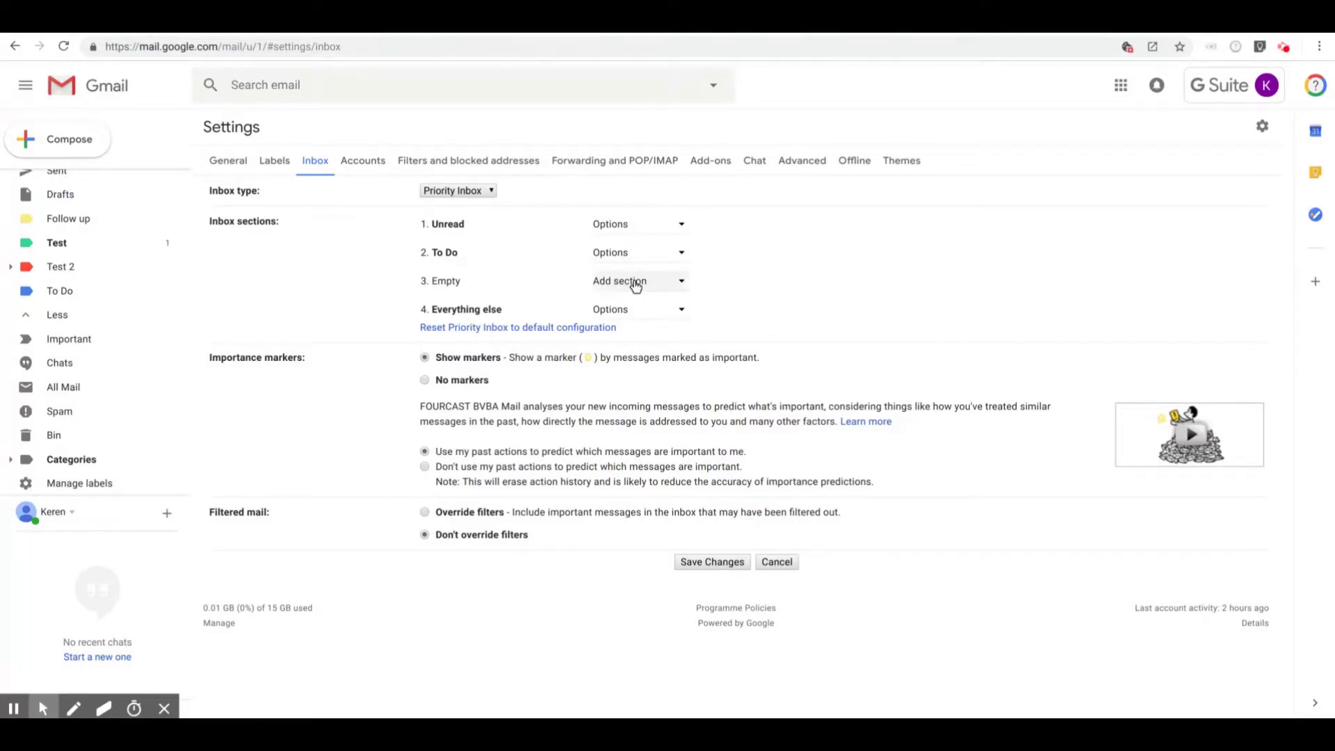
Set the empty third inbox section to show all mail from the Follow up label and save the settings
left_click(676, 281)
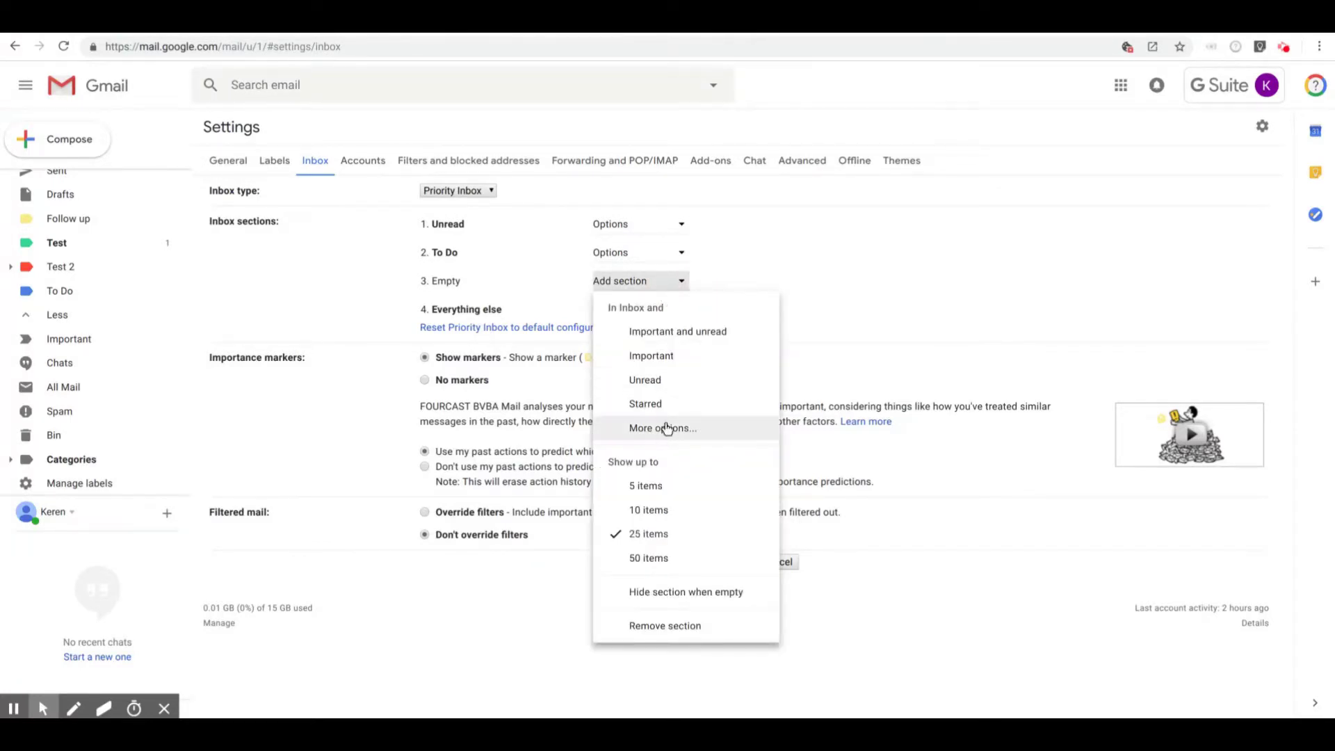
left_click(678, 428)
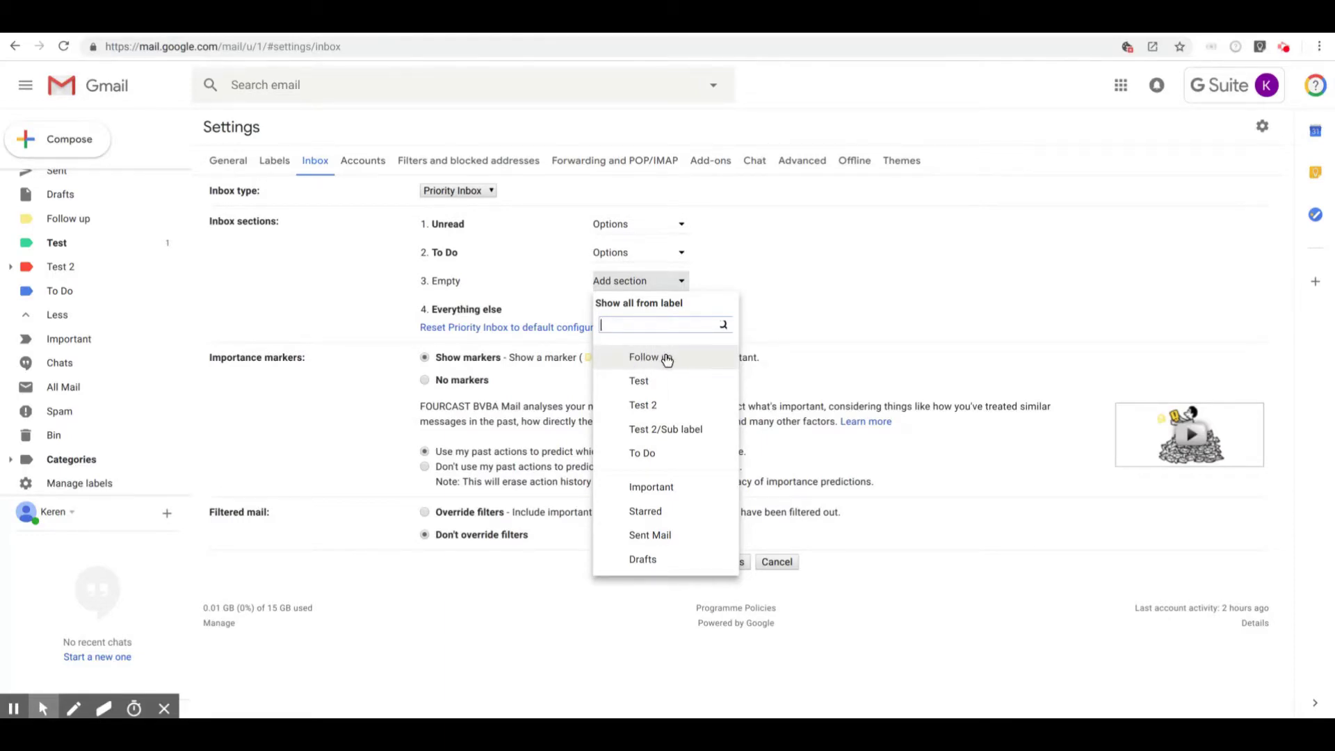
left_click(664, 358)
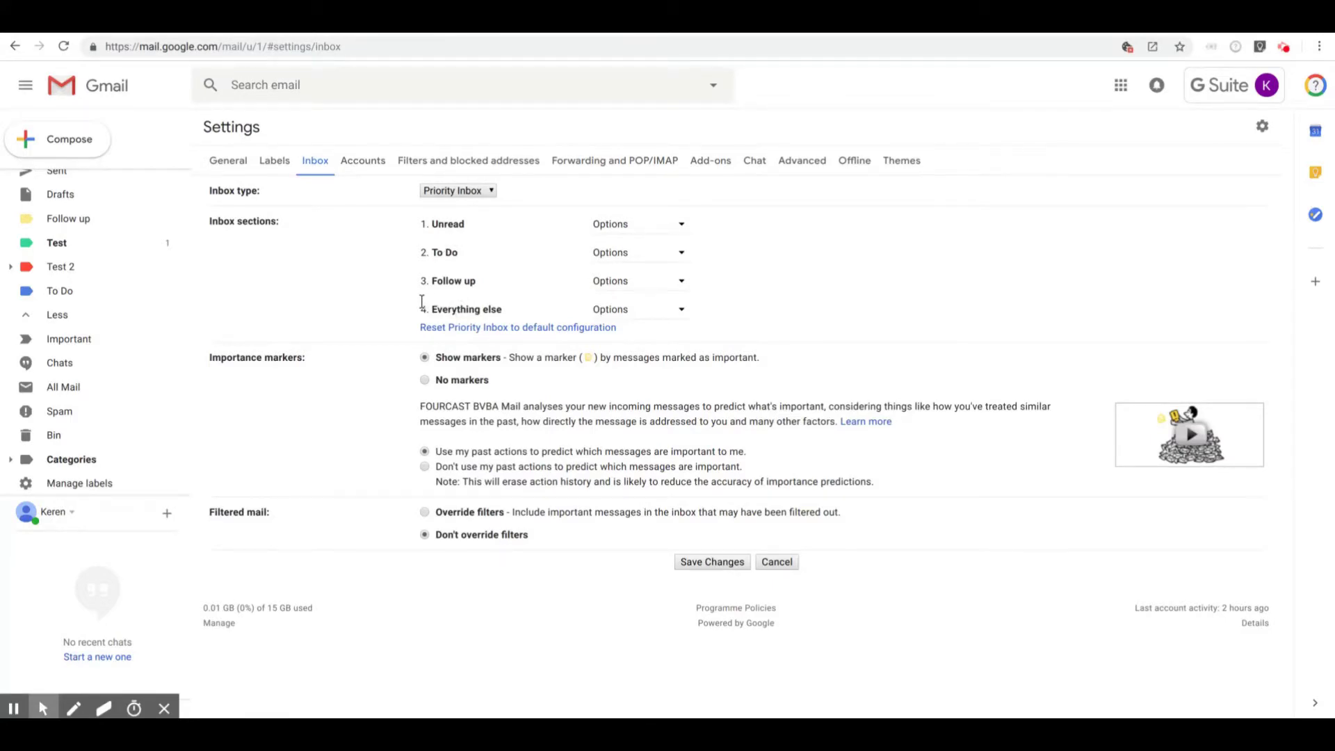
left_click_drag(424, 308, 503, 310)
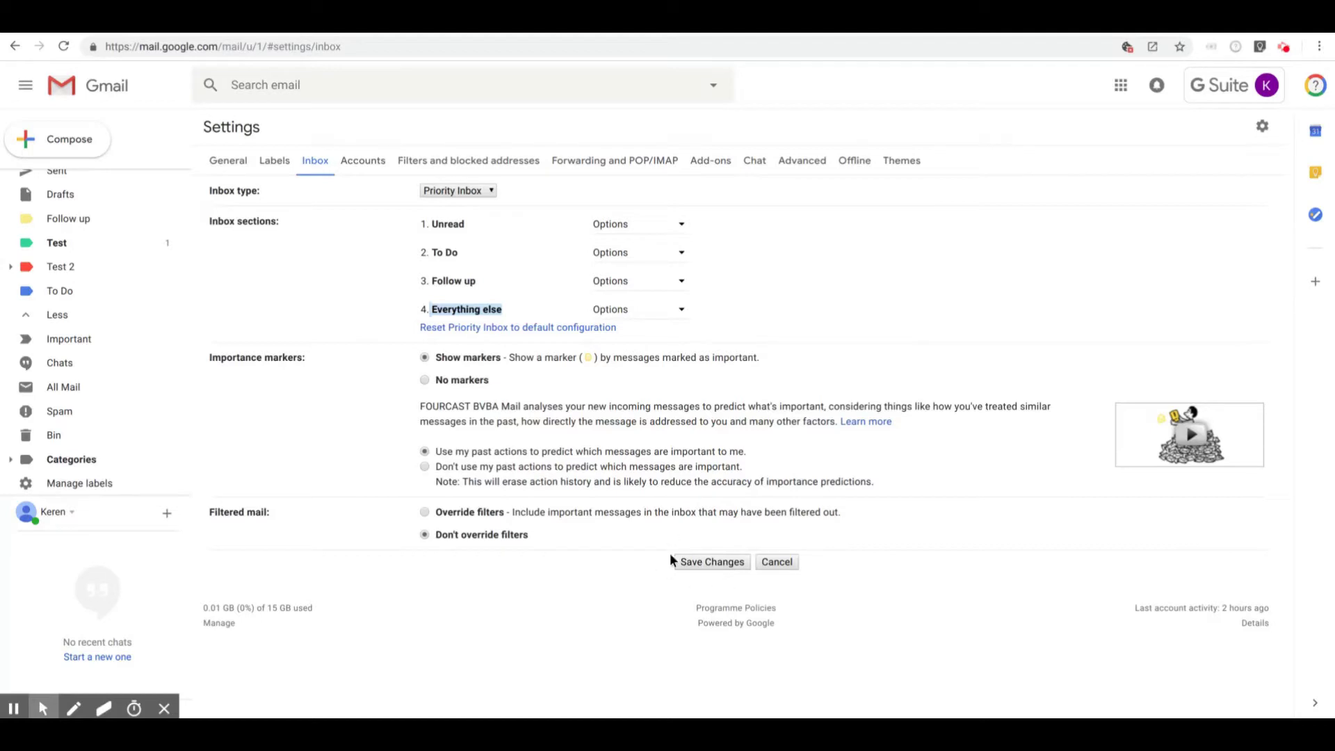
left_click(706, 560)
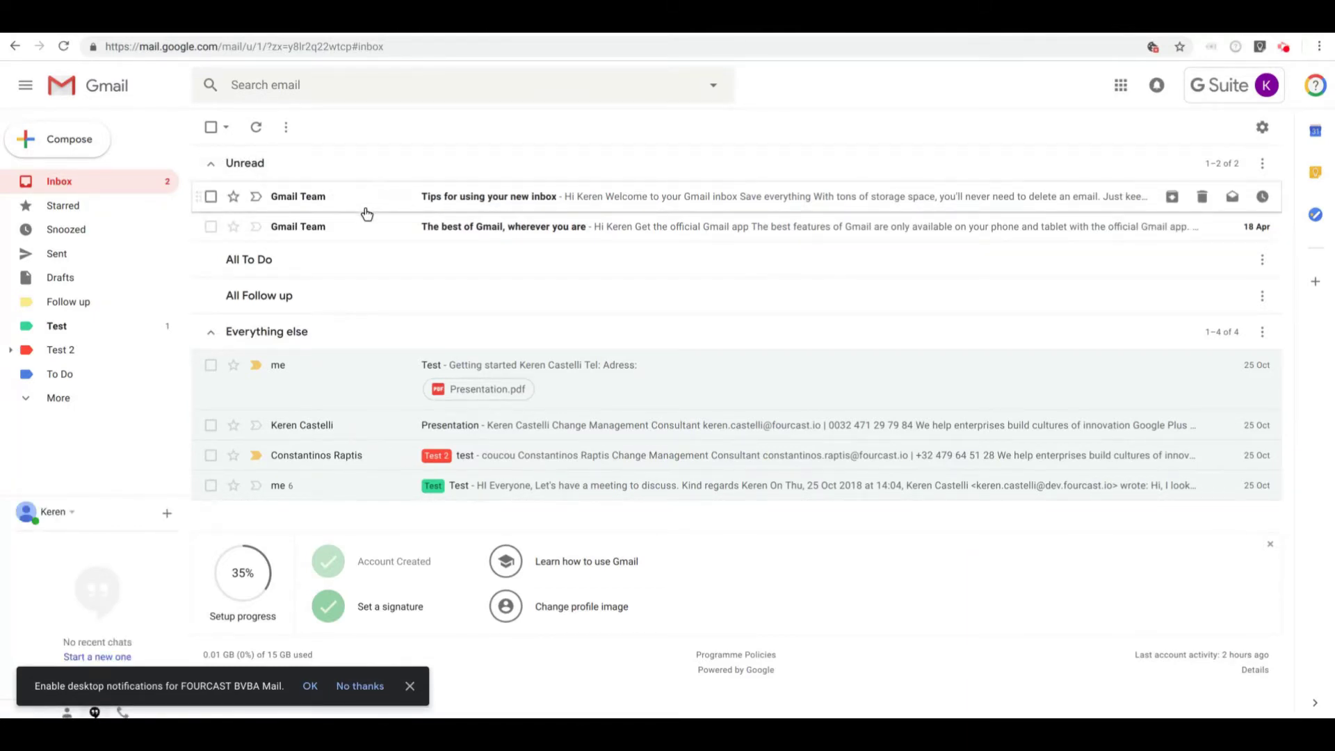
Collapse the Unread section and apply the To Do label to the Test email with Presentation.pdf and the Presentation email
left_click(212, 164)
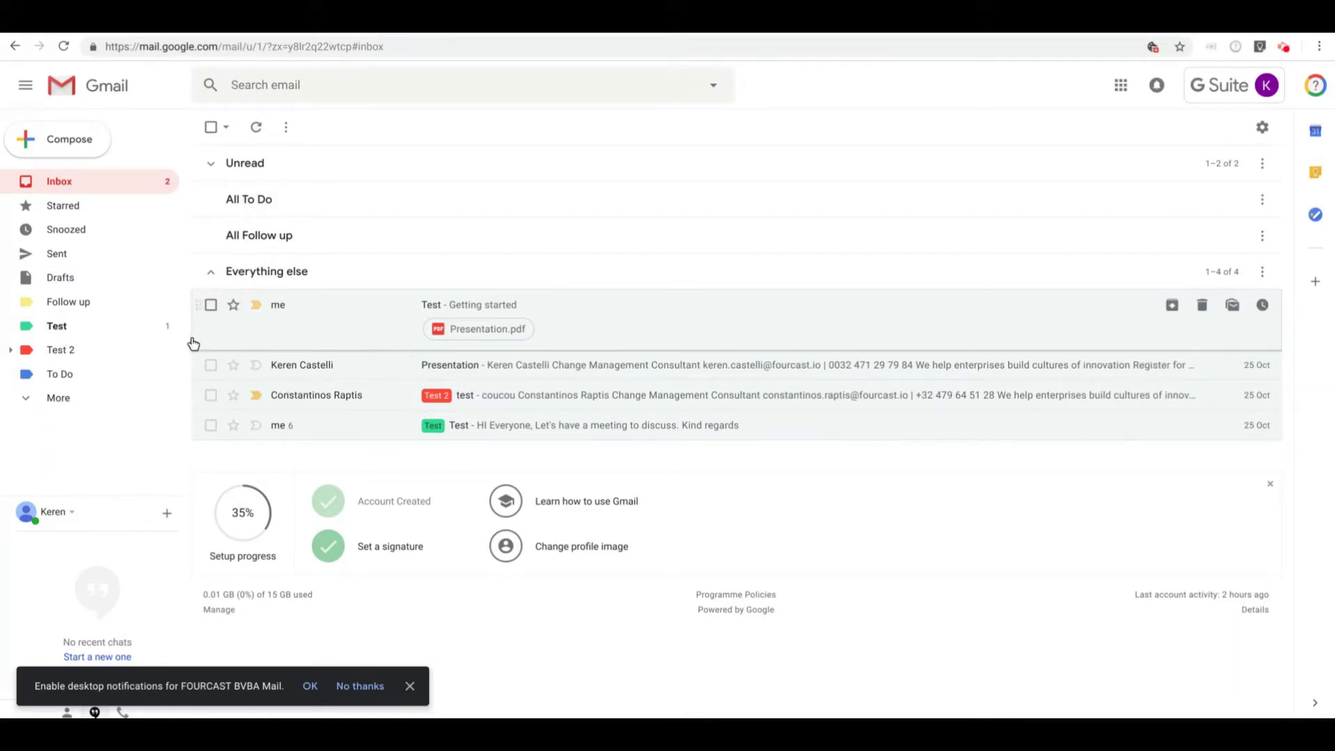
left_click_drag(65, 383, 319, 319)
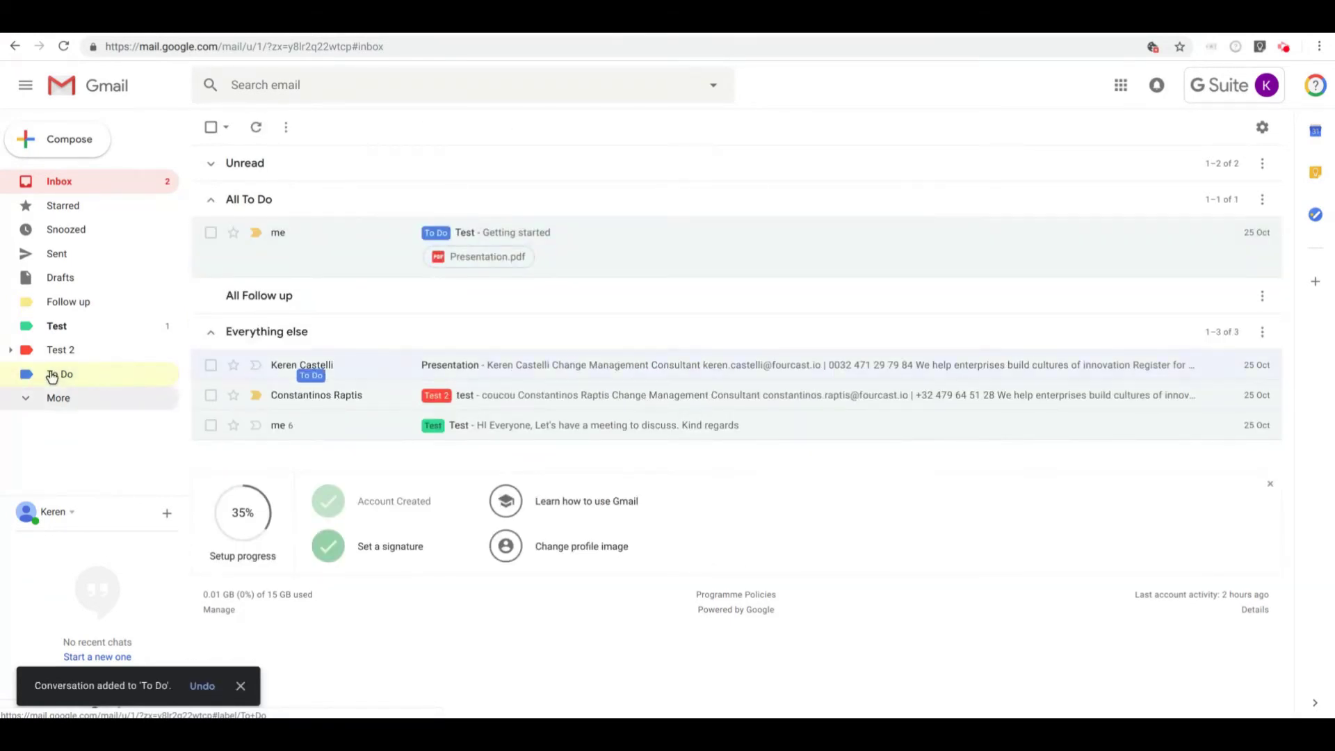
left_click_drag(382, 366, 382, 367)
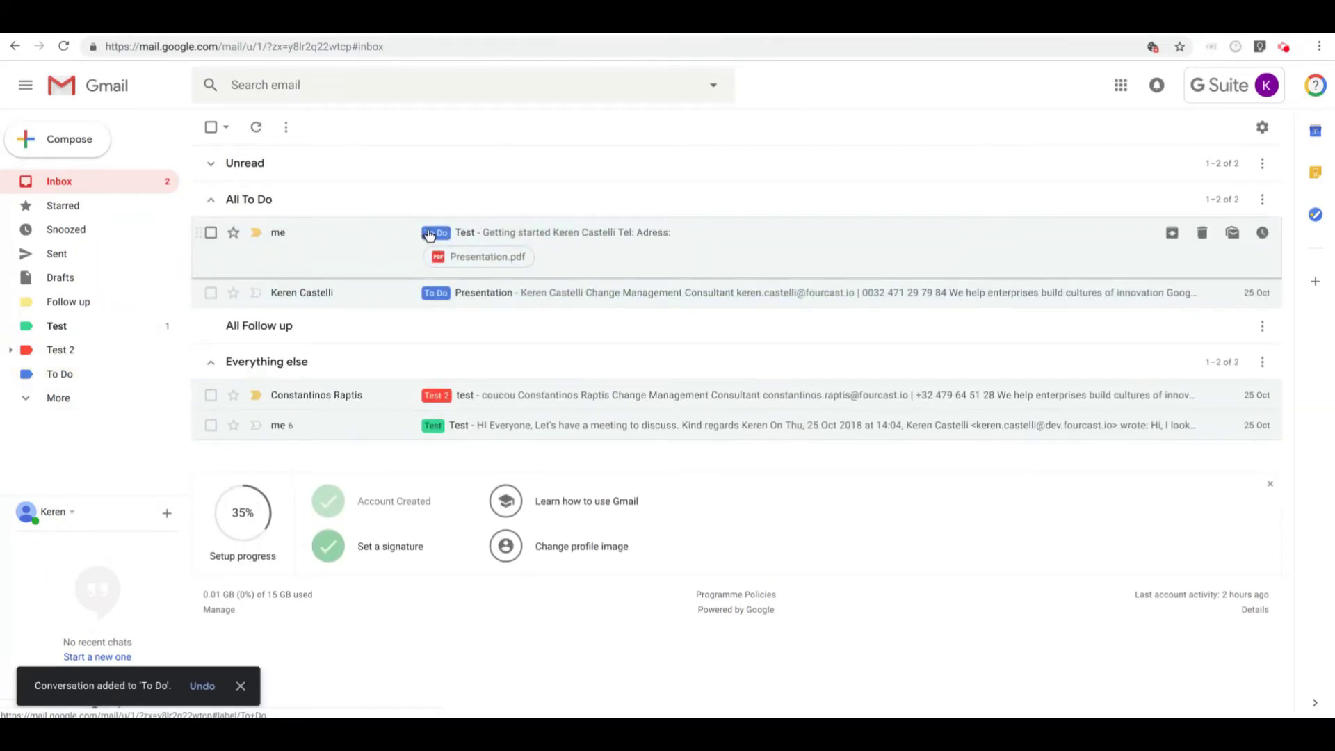
Collapse the All To Do section and expand it again
left_click(209, 203)
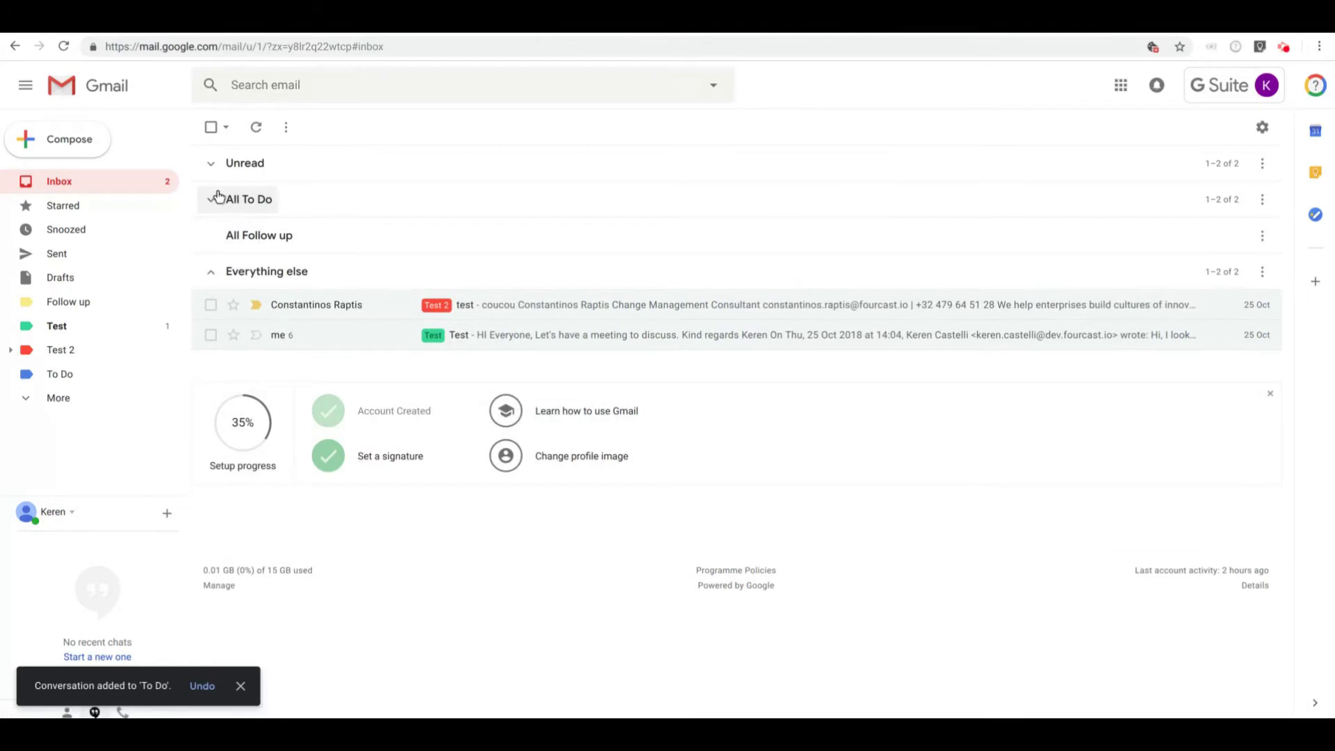
left_click(212, 199)
left_click(209, 200)
left_click(239, 199)
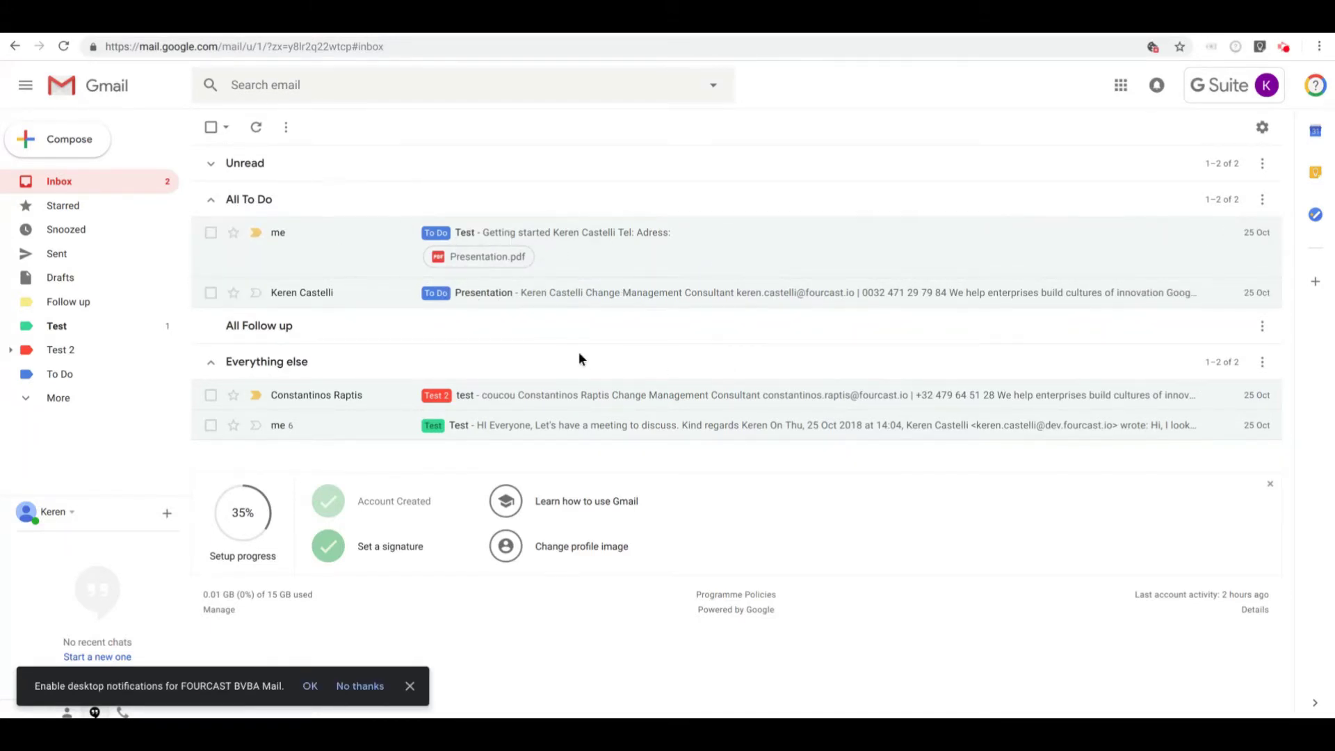
Collapse the All To Do section and apply the Follow up label to the test email labelled Test 2
left_click(233, 200)
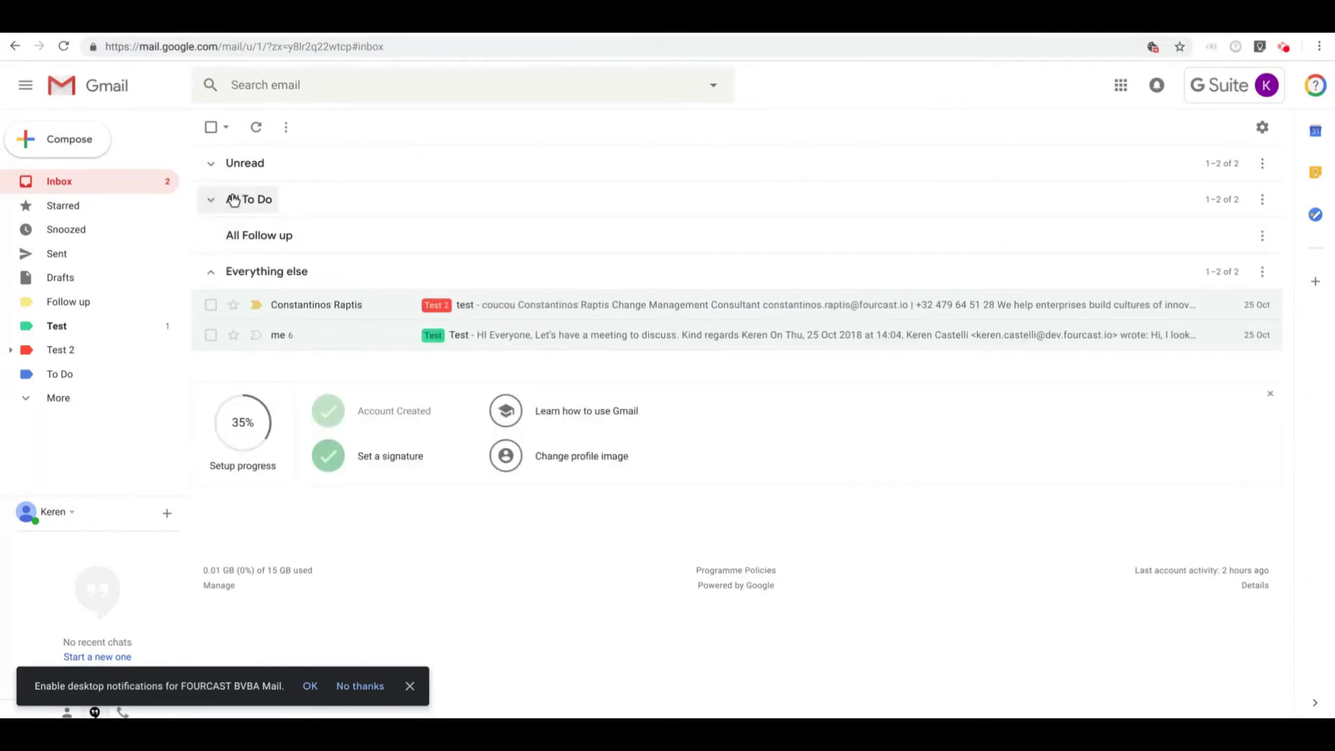
left_click_drag(39, 327, 361, 304)
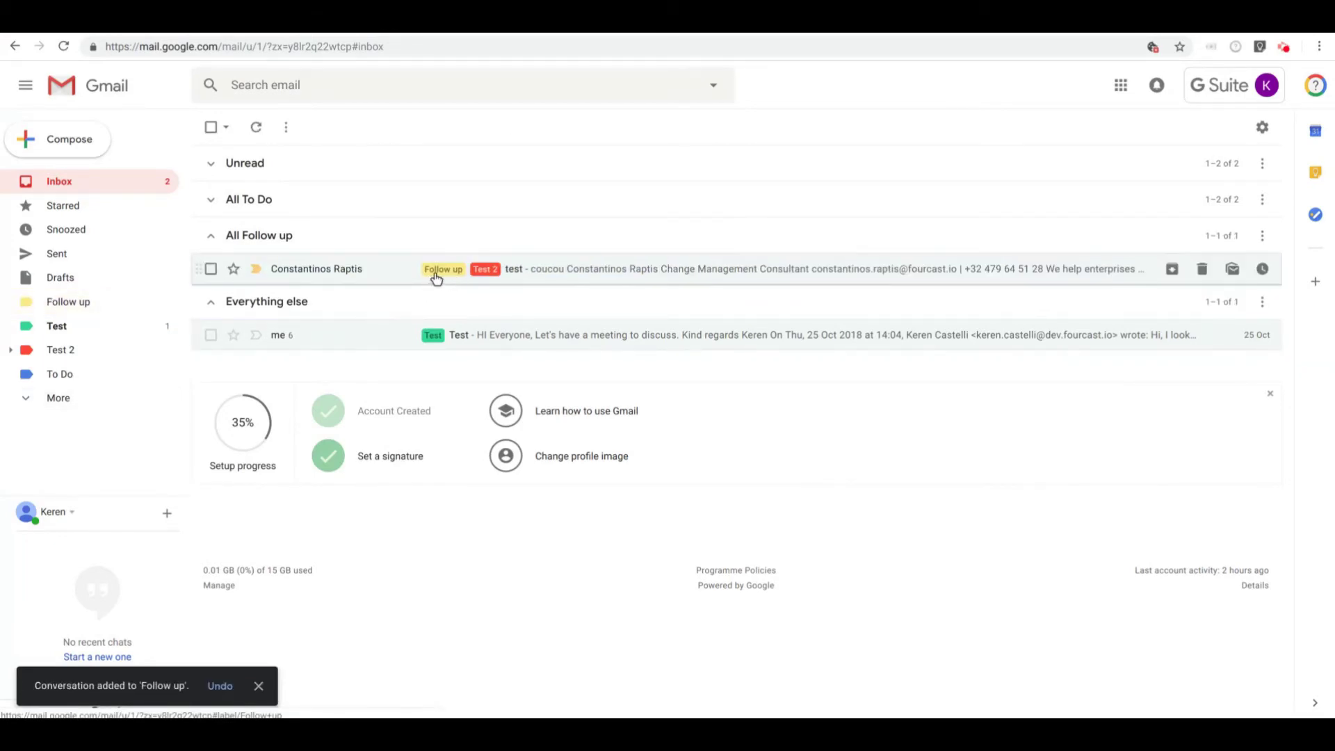
Collapse the All Follow up and Everything else sections of the inbox
left_click(243, 235)
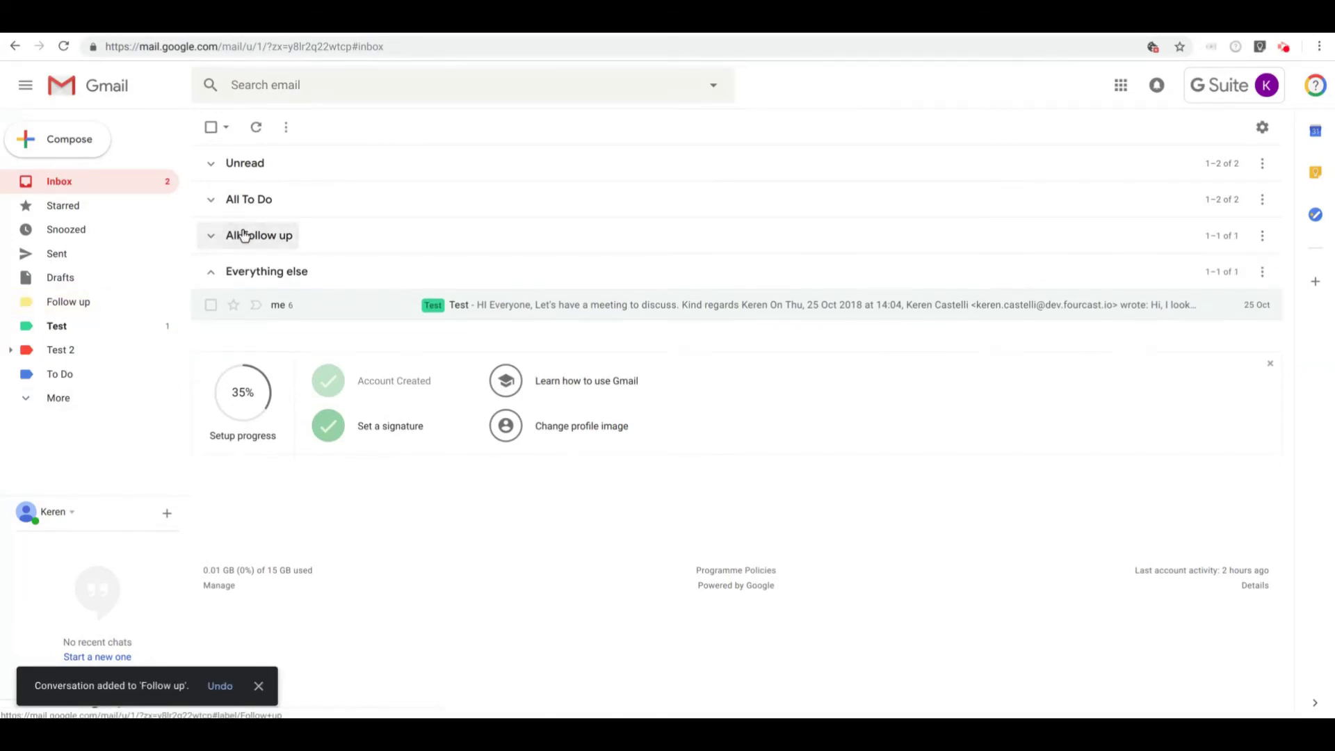
left_click(238, 237)
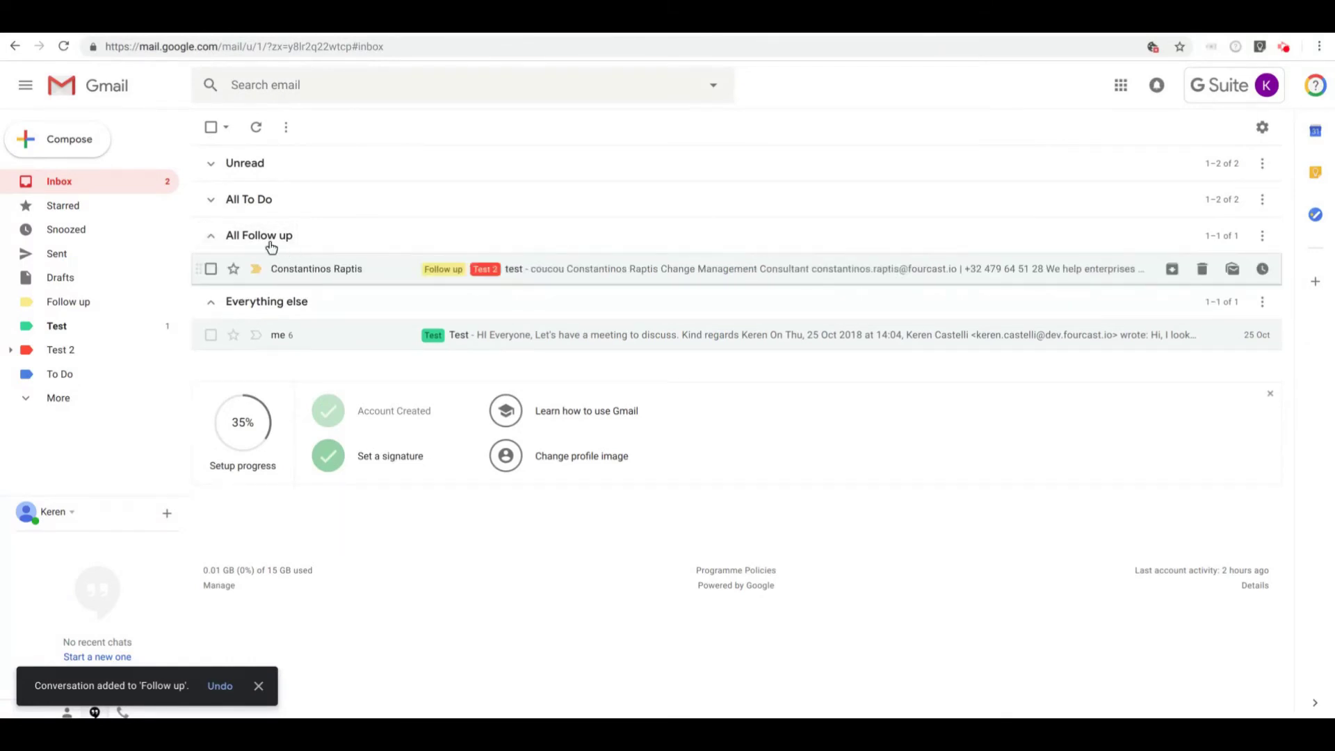
left_click(261, 237)
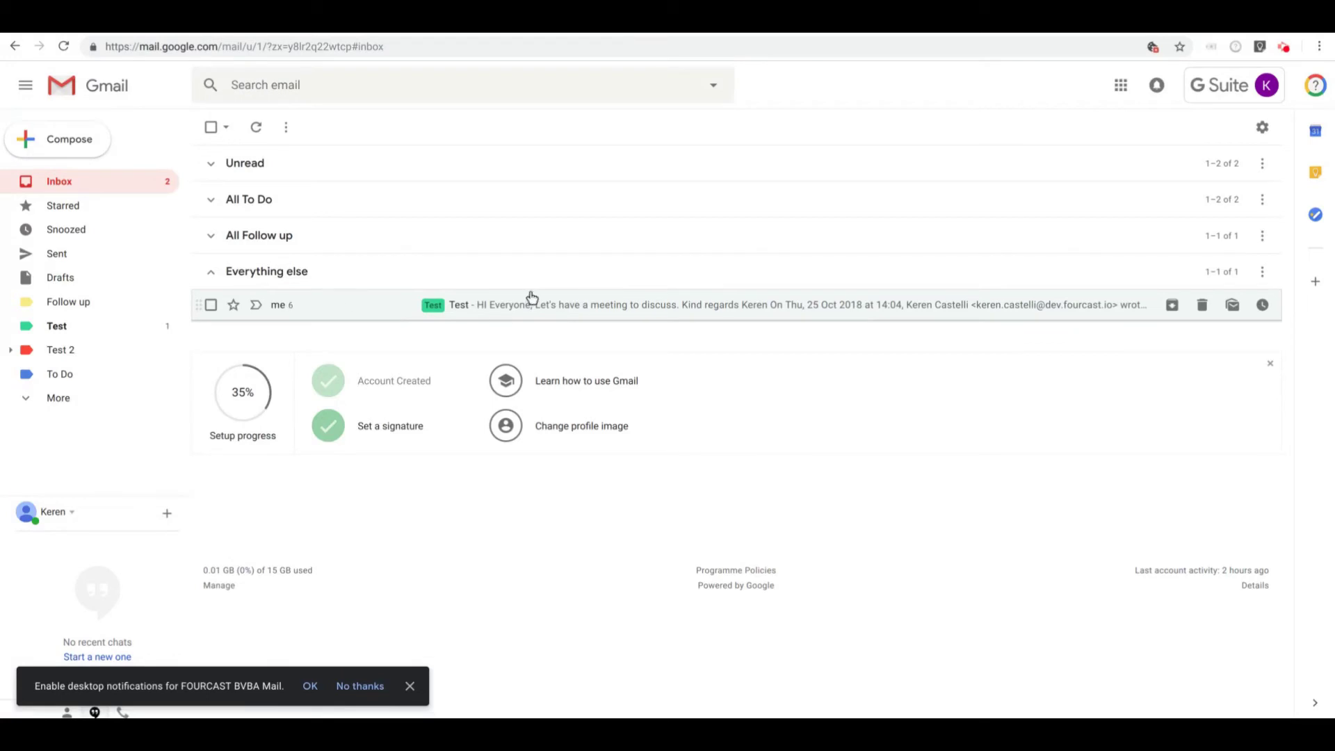
left_click(280, 271)
left_click(280, 272)
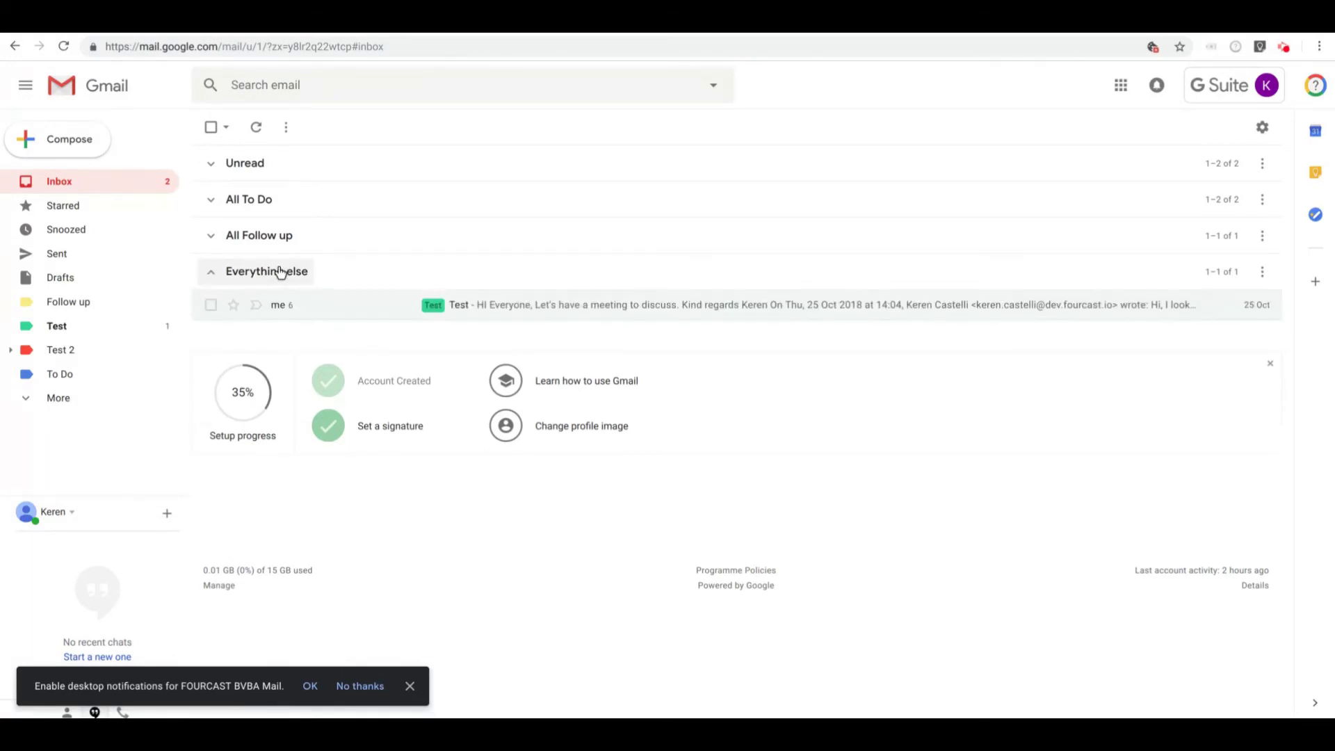
left_click(281, 271)
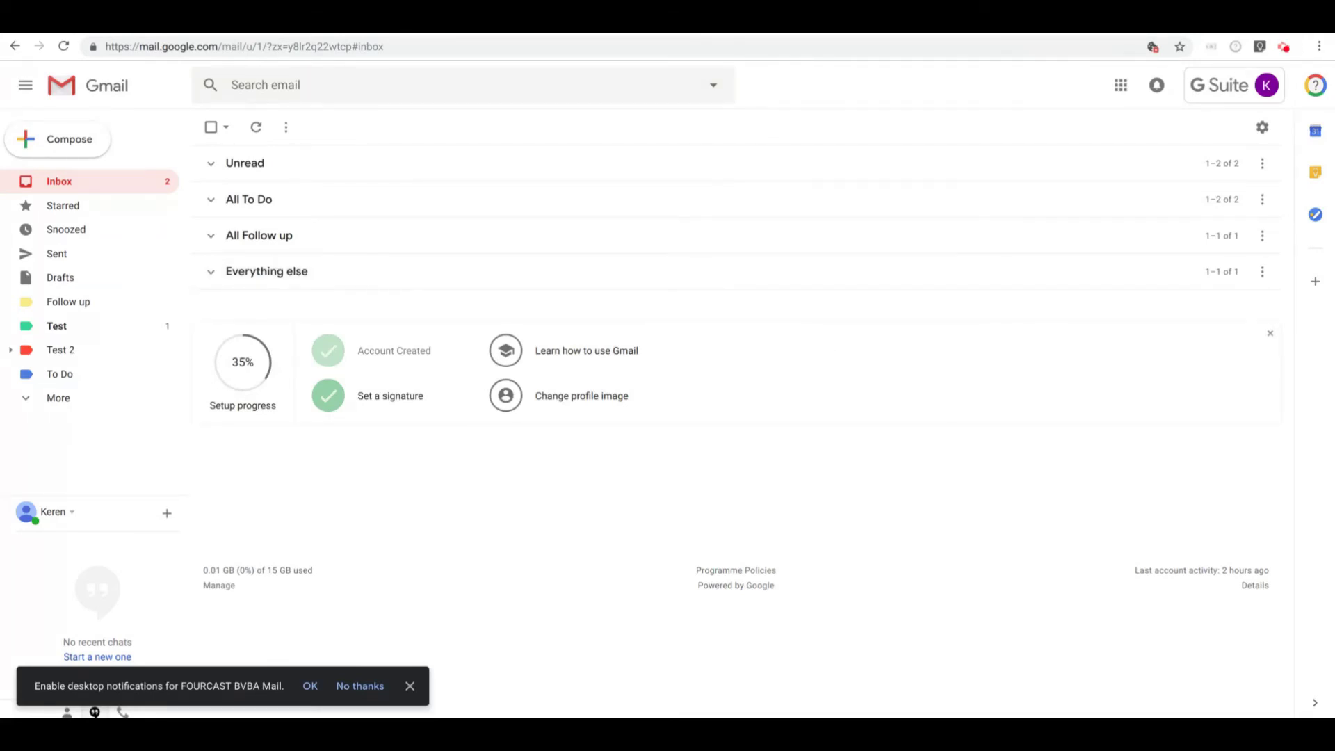
View the emails in the Unread section, collapse it again, and expand the All To Do section
left_click(224, 162)
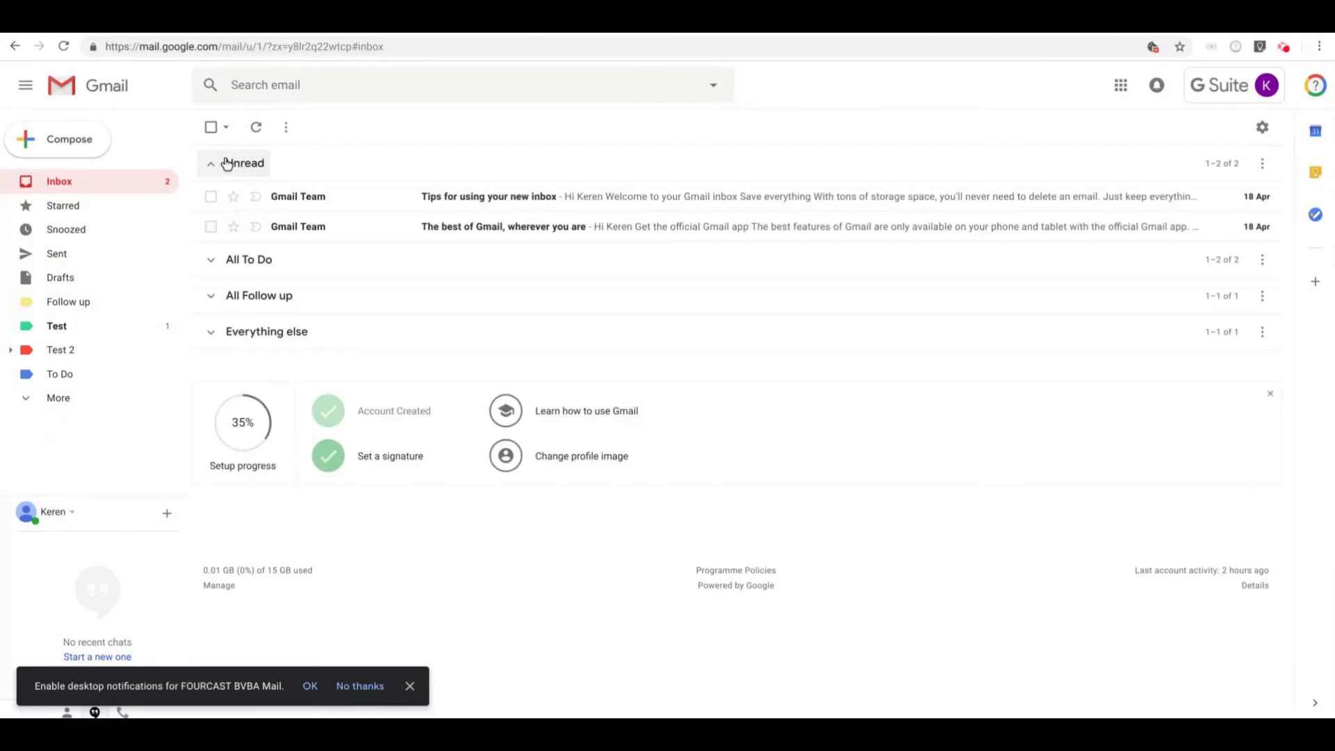
left_click(227, 164)
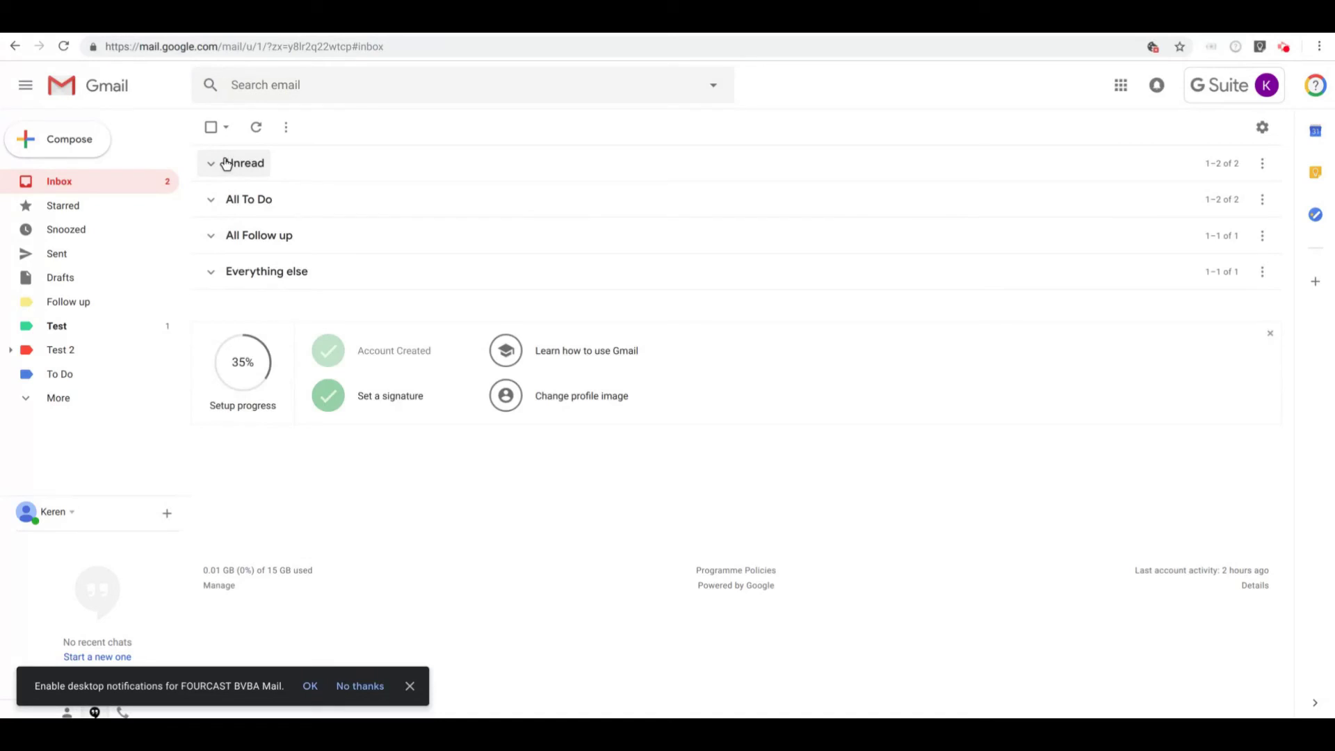
left_click(246, 202)
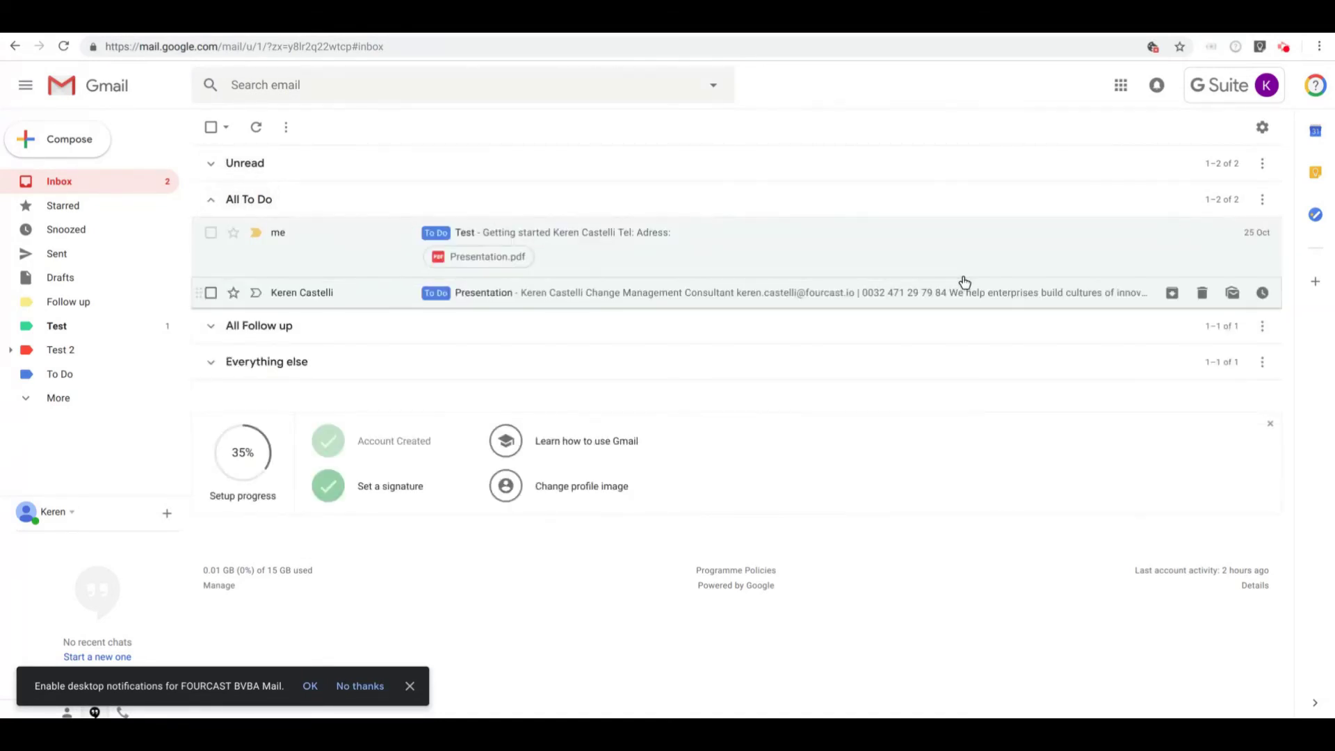